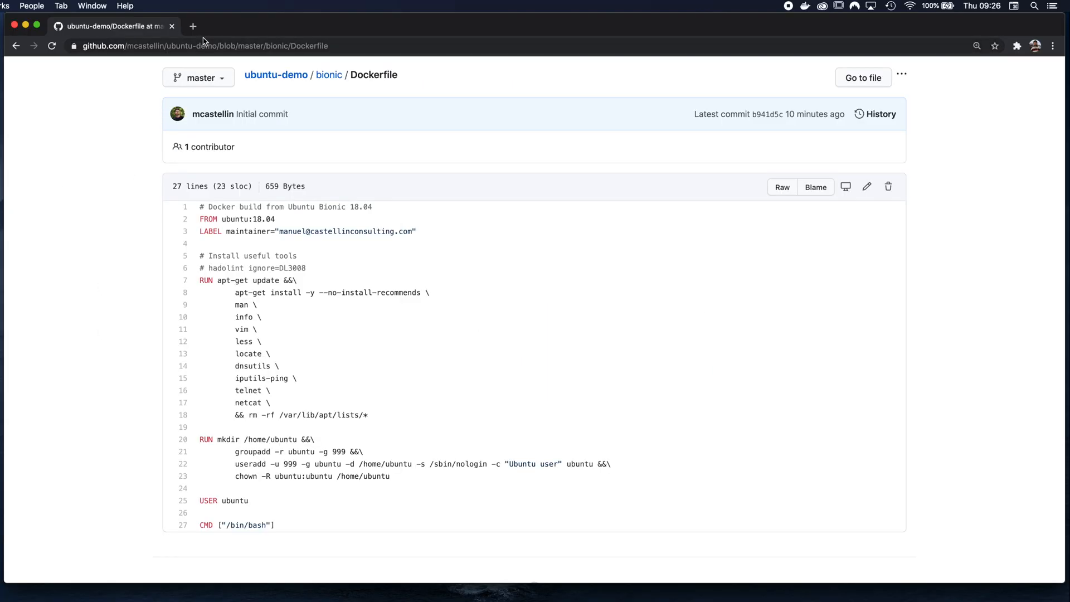
Step: Open hub.docker.com in a new browser tab and go to the Linked Accounts page of the account settings
{"action": "left_click", "coordinate": [193, 26]}
{"action": "type", "text": "hub.docker.com"}
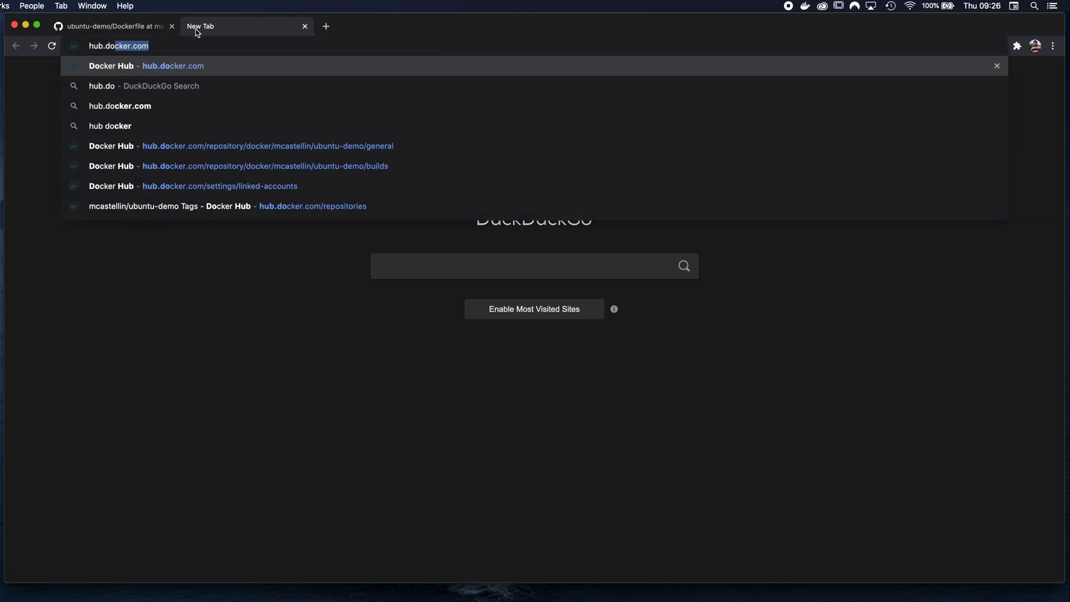
{"action": "key", "text": "Return"}
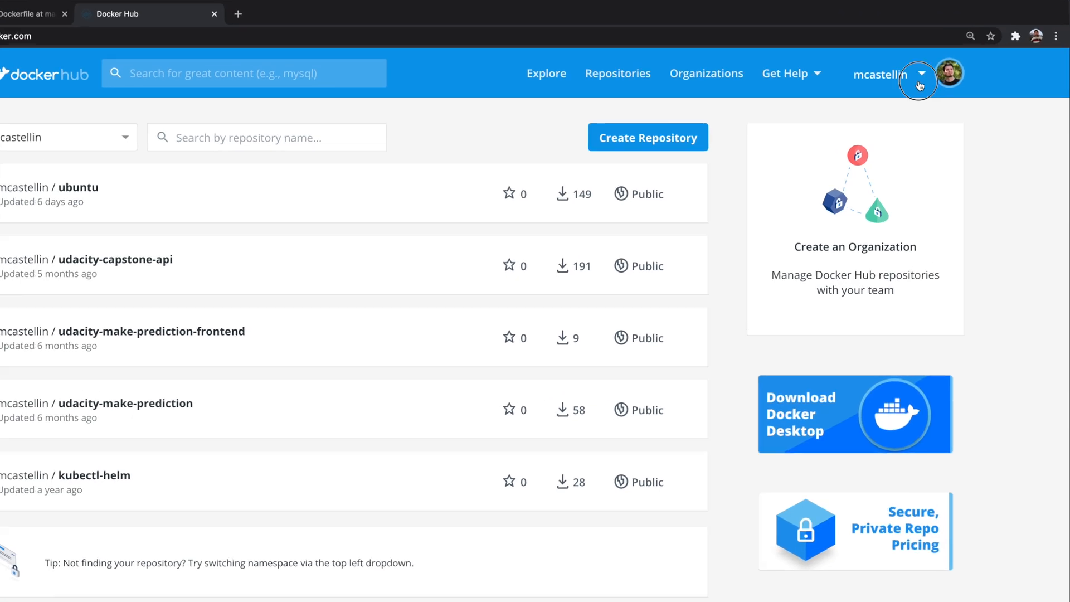
{"action": "left_click", "coordinate": [931, 87]}
{"action": "left_click", "coordinate": [824, 207]}
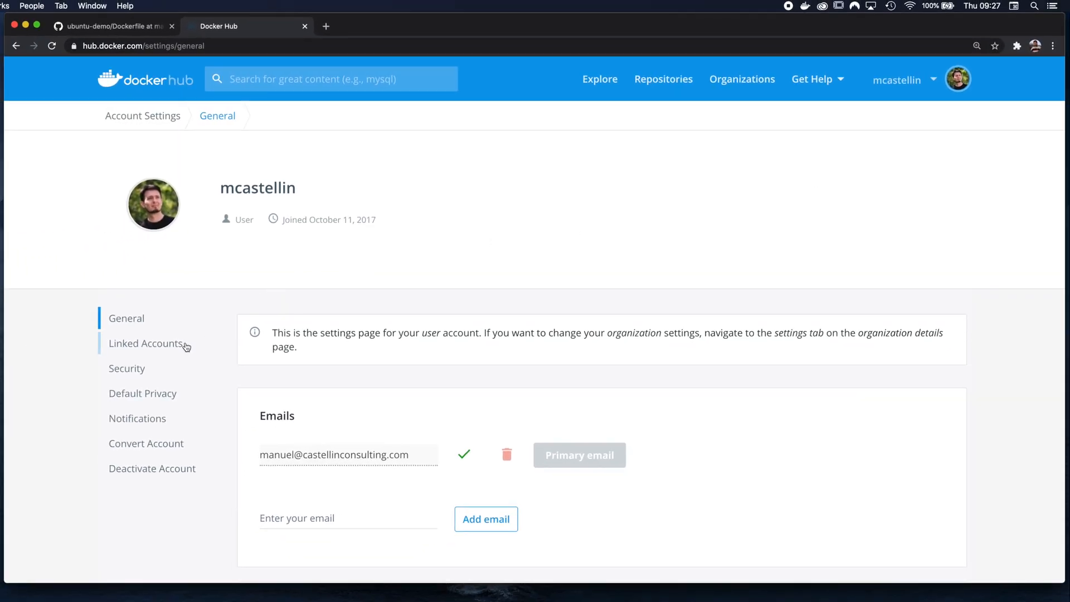
{"action": "left_click", "coordinate": [186, 346]}
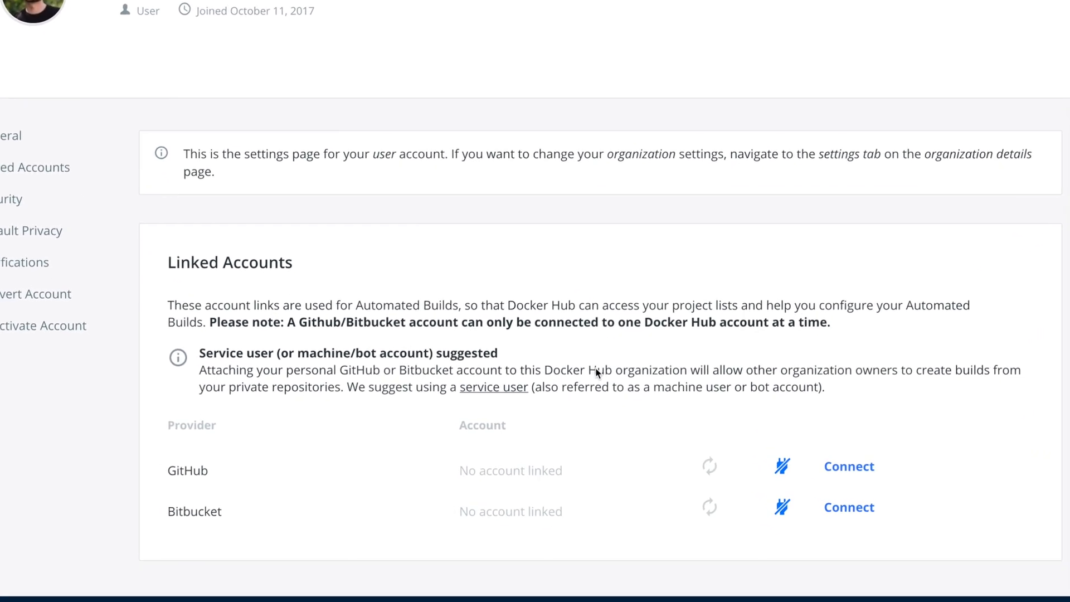
Step: Connect the GitHub provider by authorizing Docker Hub Builder, entering the account password for confirmation, and check the linked account entry
{"action": "left_click", "coordinate": [868, 469]}
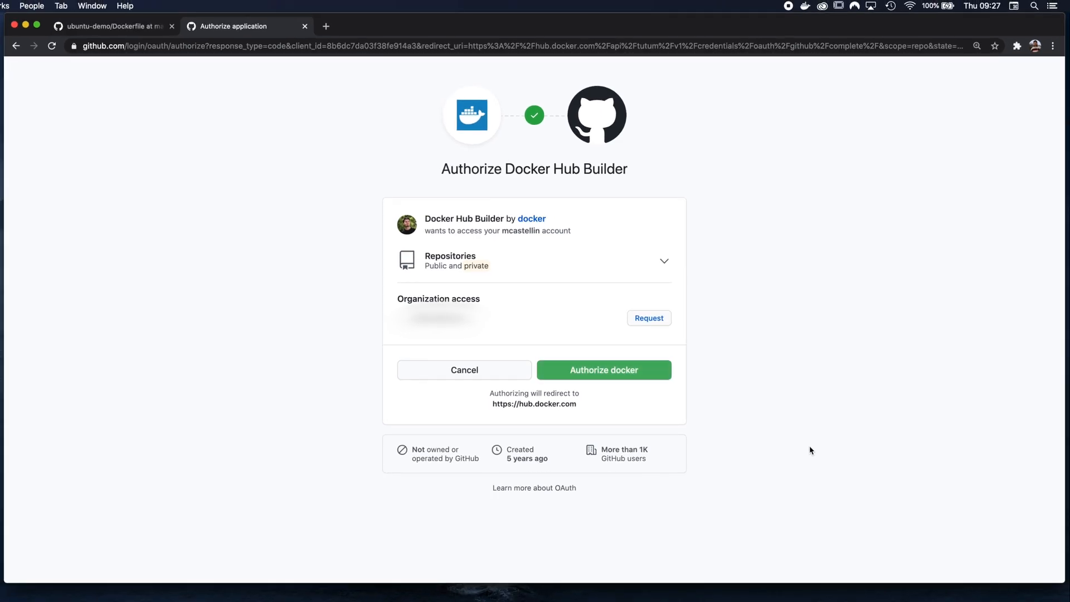
{"action": "left_click", "coordinate": [633, 370]}
{"action": "key", "text": "super+v"}
{"action": "left_click", "coordinate": [541, 226]}
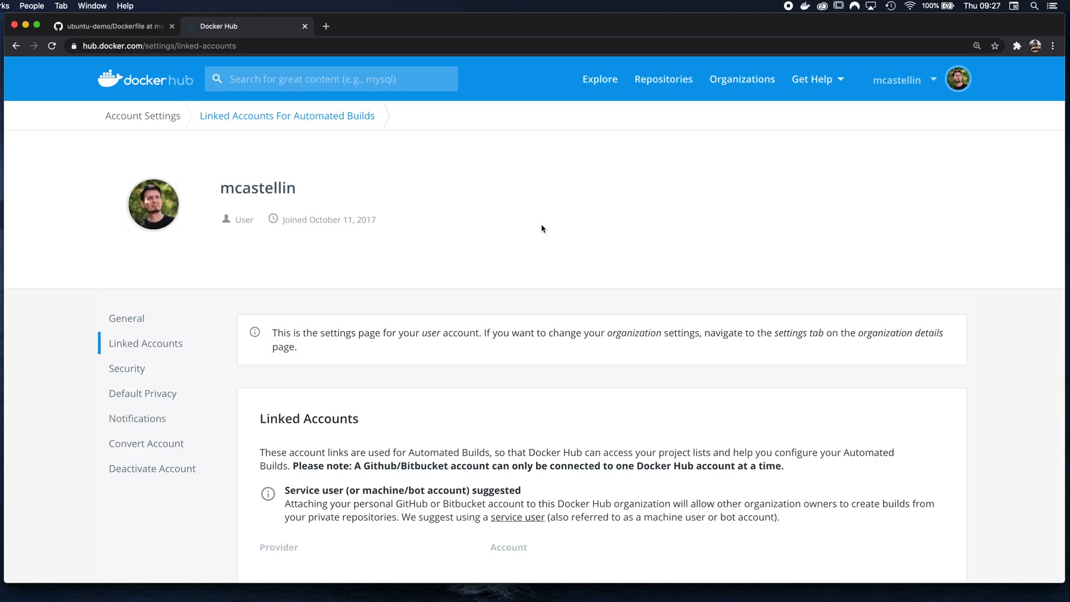
{"action": "scroll", "coordinate": [540, 234], "scroll_direction": "down", "scroll_amount": 3}
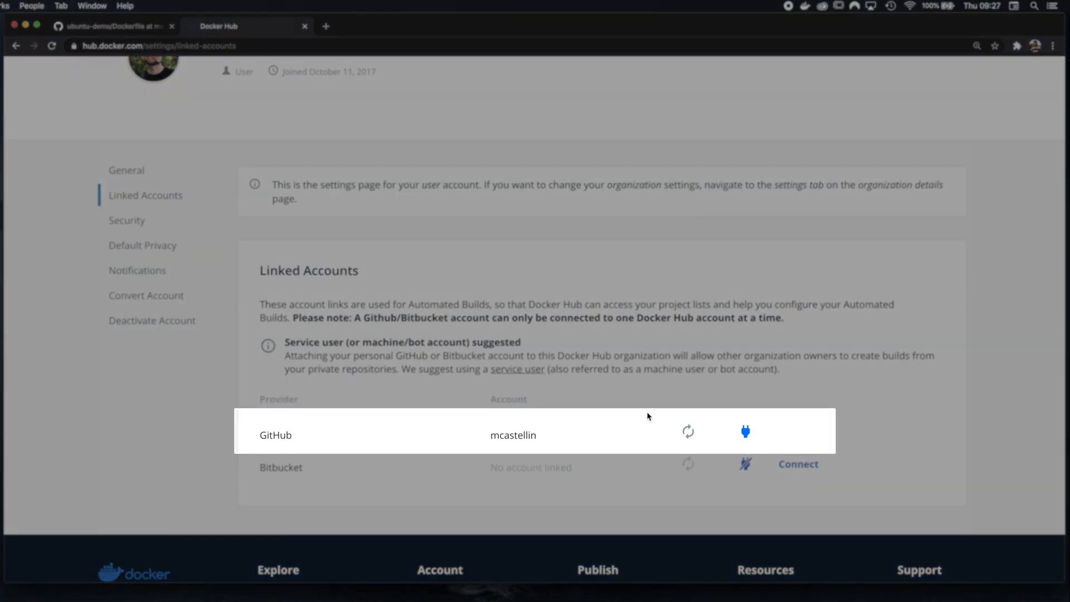
Step: Set up a new private repository named docker-demo with the description "An ubuntu container build with my favourite packages pre-installed"
{"action": "scroll", "coordinate": [646, 415], "scroll_direction": "up", "scroll_amount": 3}
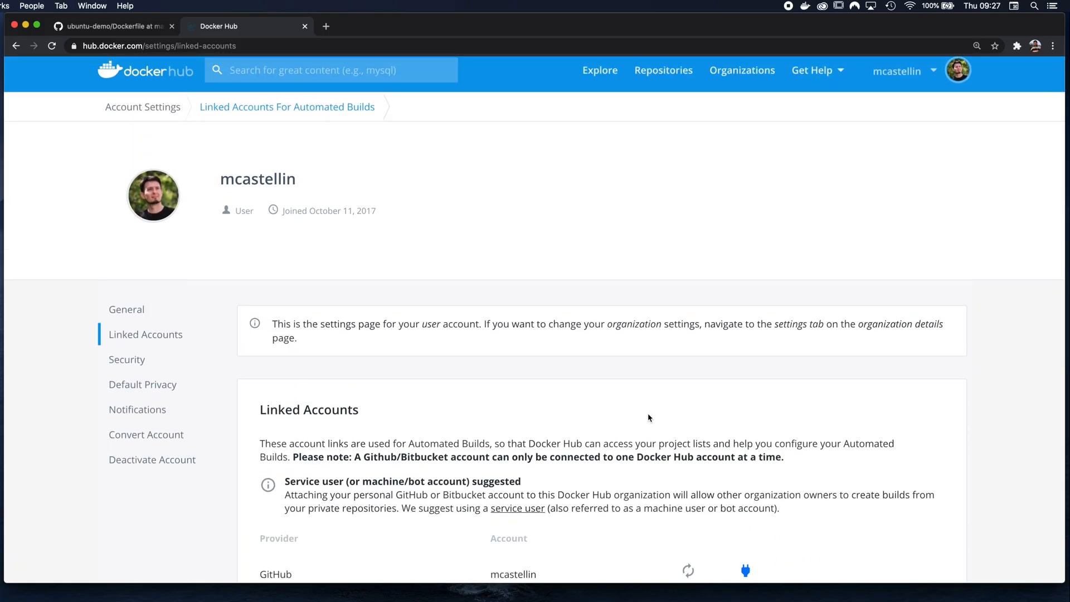
{"action": "left_click", "coordinate": [662, 71]}
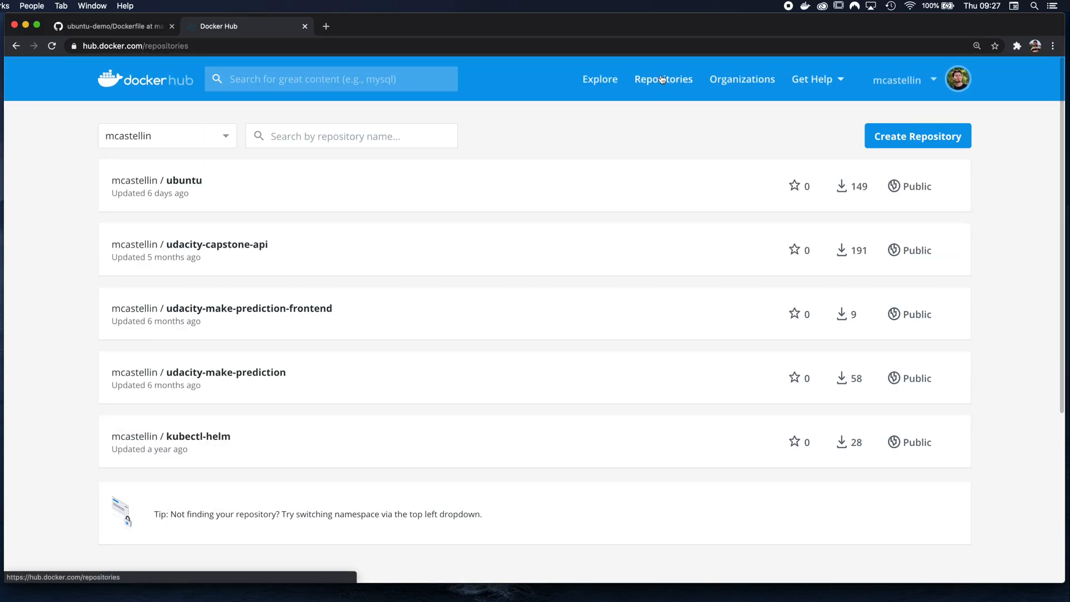
{"action": "left_click", "coordinate": [897, 137]}
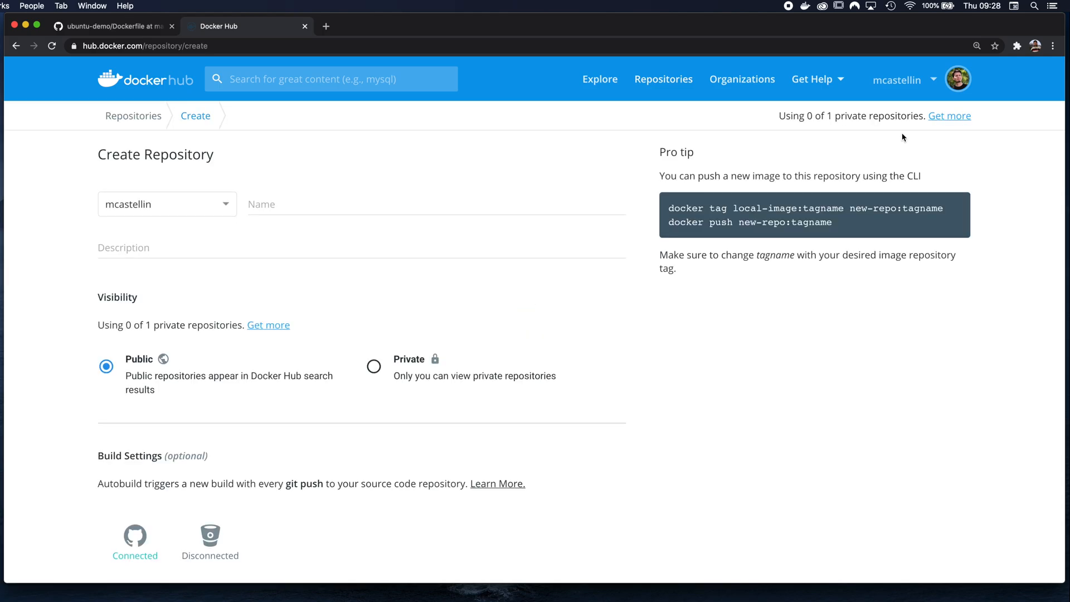
{"action": "left_click", "coordinate": [360, 209]}
{"action": "type", "text": "docker-demo"}
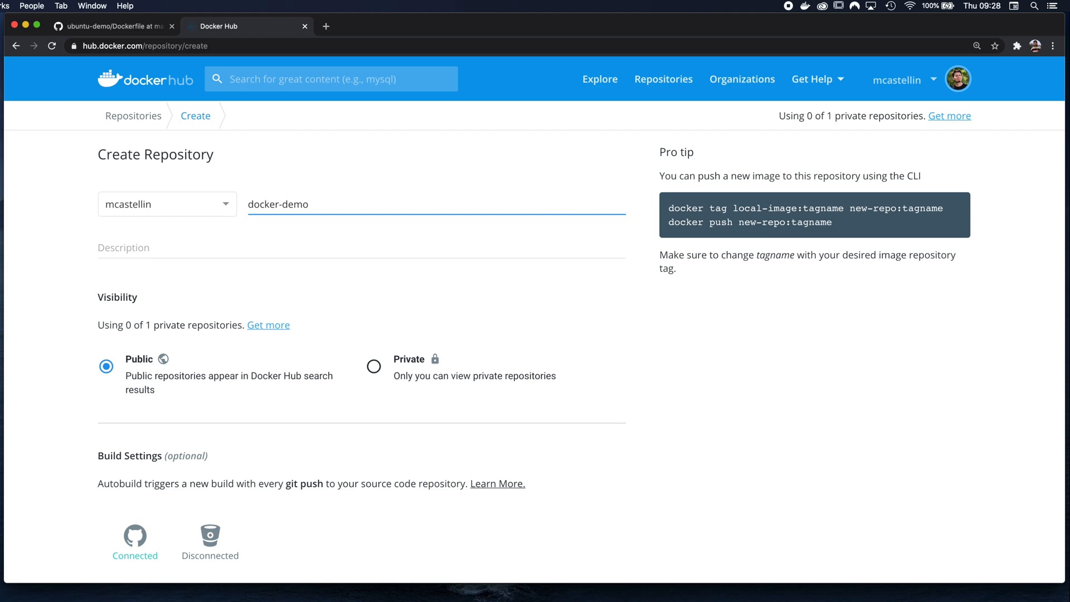
{"action": "key", "text": "Tab"}
{"action": "type", "text": "An ubuntu container build w"}
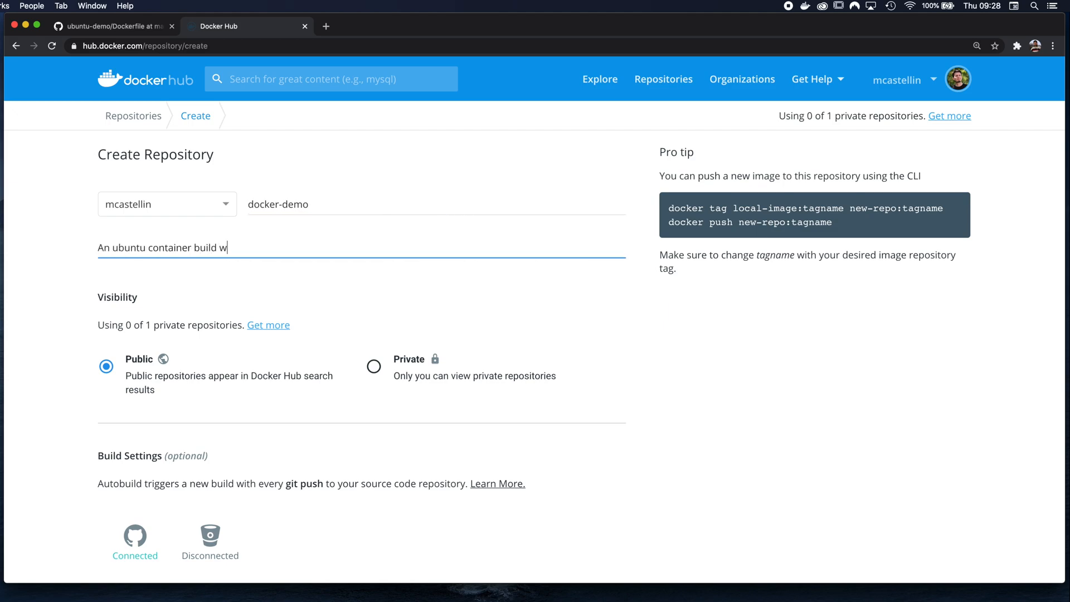
{"action": "type", "text": "ith my favourite packages pre-installed"}
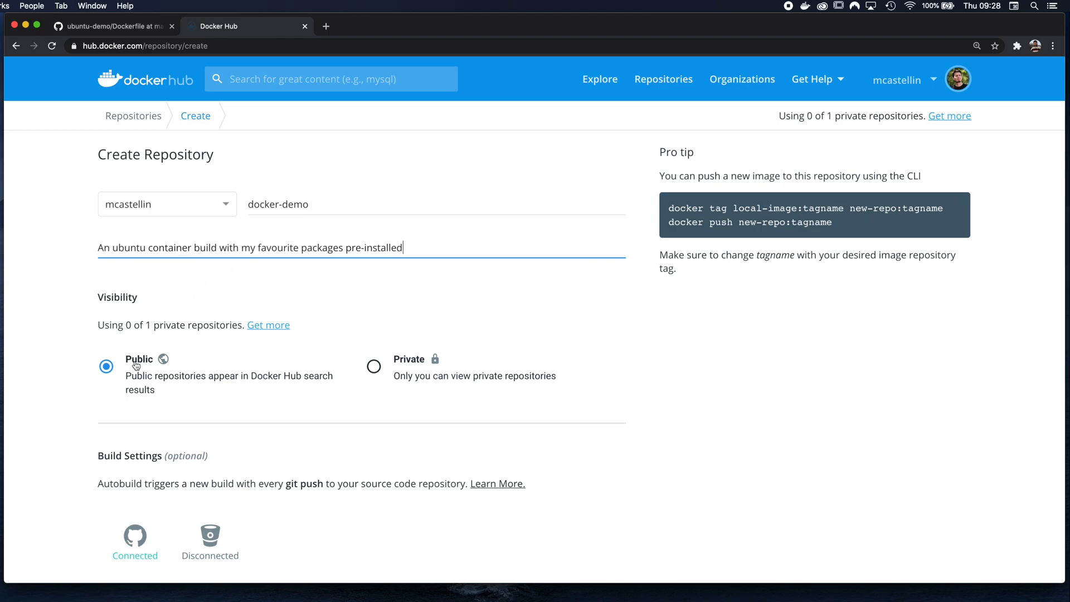
{"action": "left_click", "coordinate": [410, 361]}
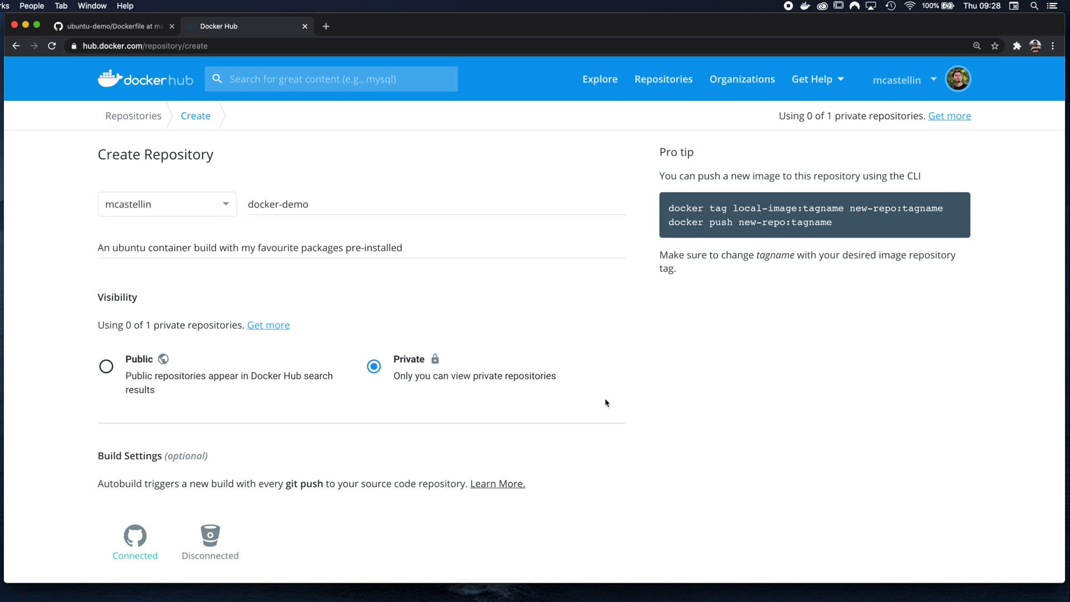
Step: Link the repository's build settings to the ubuntu-demo source repository under the connected GitHub organization
{"action": "scroll", "coordinate": [605, 402], "scroll_direction": "down", "scroll_amount": 3}
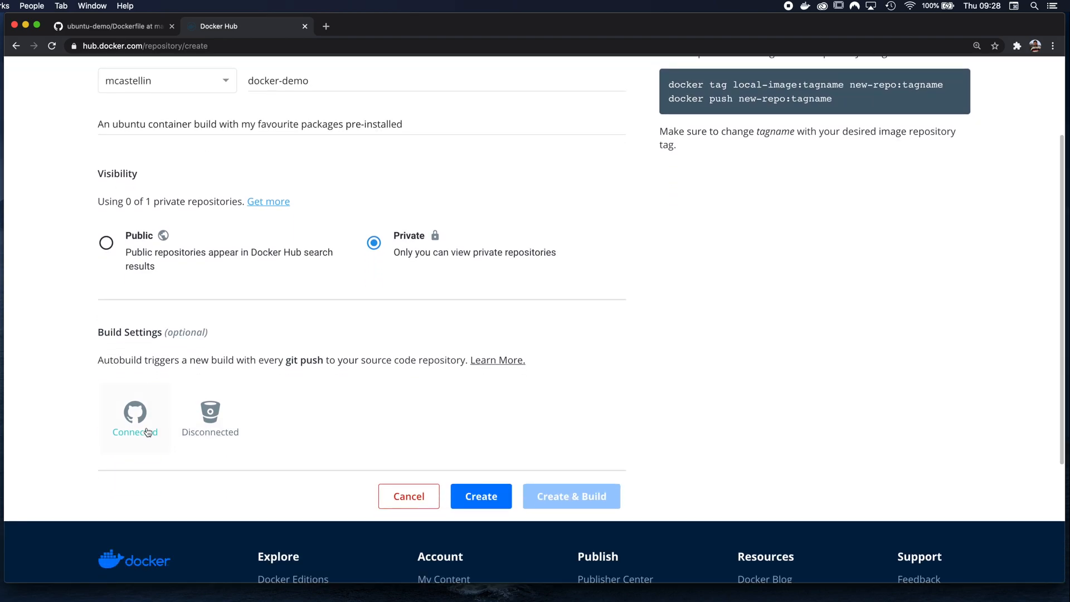
{"action": "left_click", "coordinate": [148, 432]}
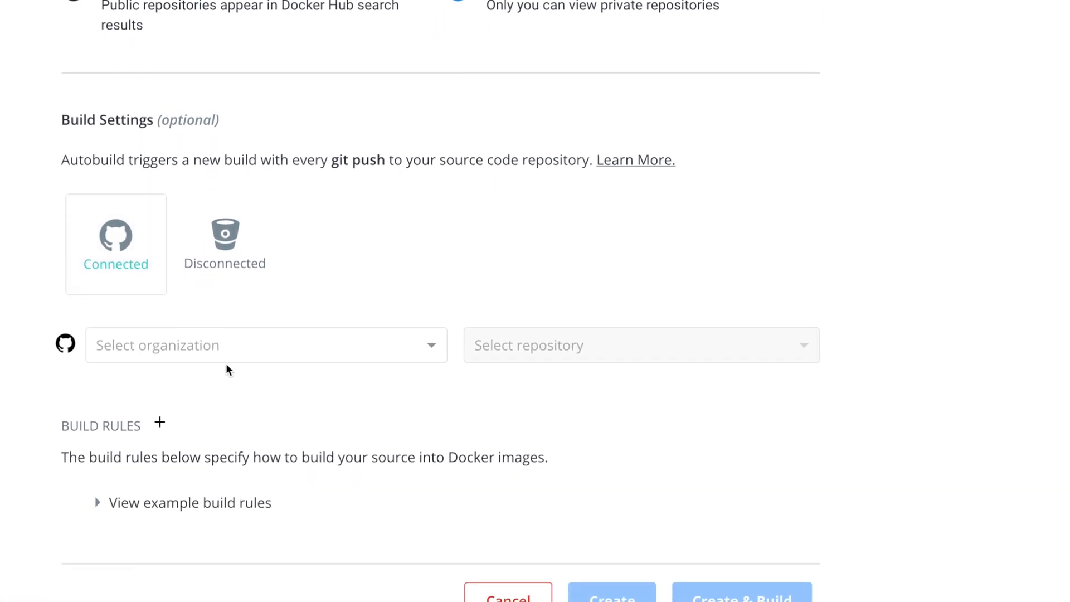
{"action": "left_click", "coordinate": [274, 351]}
{"action": "left_click", "coordinate": [263, 379]}
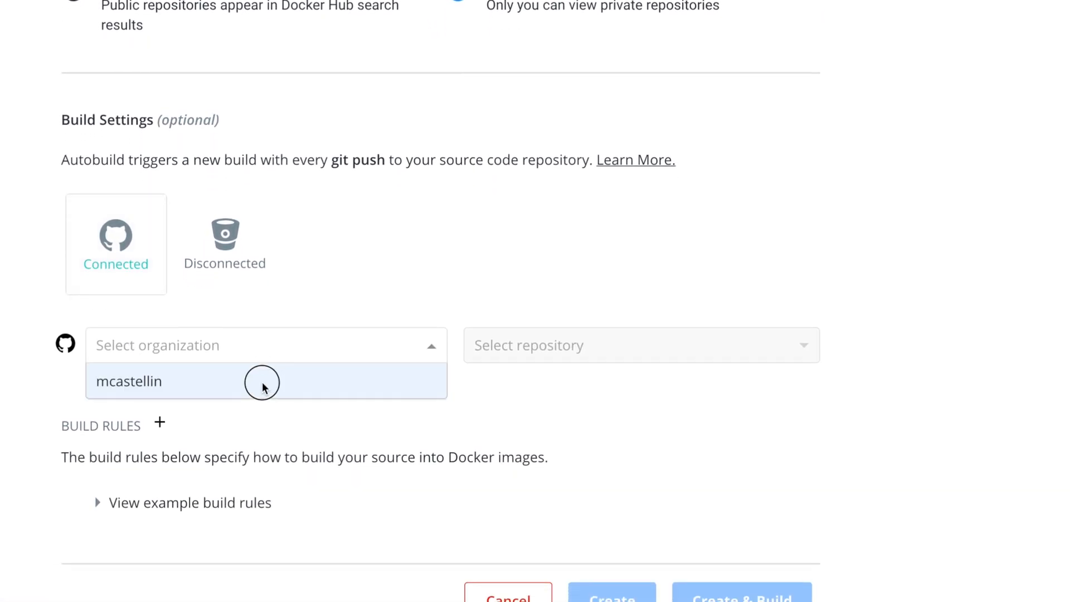
{"action": "left_click", "coordinate": [531, 346]}
{"action": "type", "text": "ubuntu-d"}
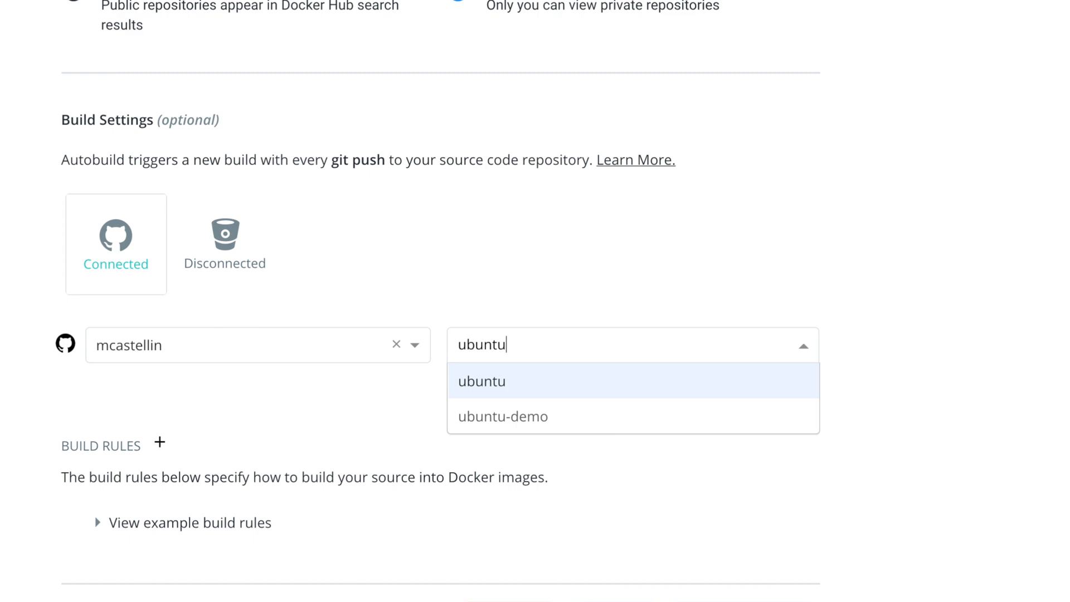
{"action": "type", "text": "emo"}
{"action": "key", "text": "Return"}
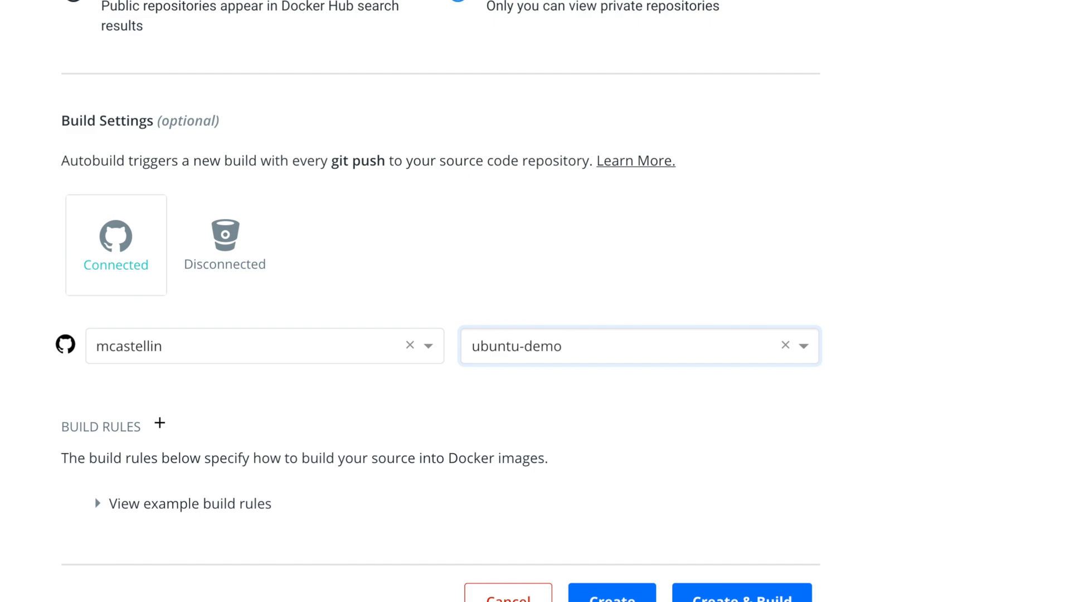
Step: Add a build rule for branch master with Docker tag xenial and Dockerfile location xenial/Dockerfile, leaving build caching enabled
{"action": "left_click", "coordinate": [162, 425]}
{"action": "scroll", "coordinate": [167, 429], "scroll_direction": "down", "scroll_amount": 3}
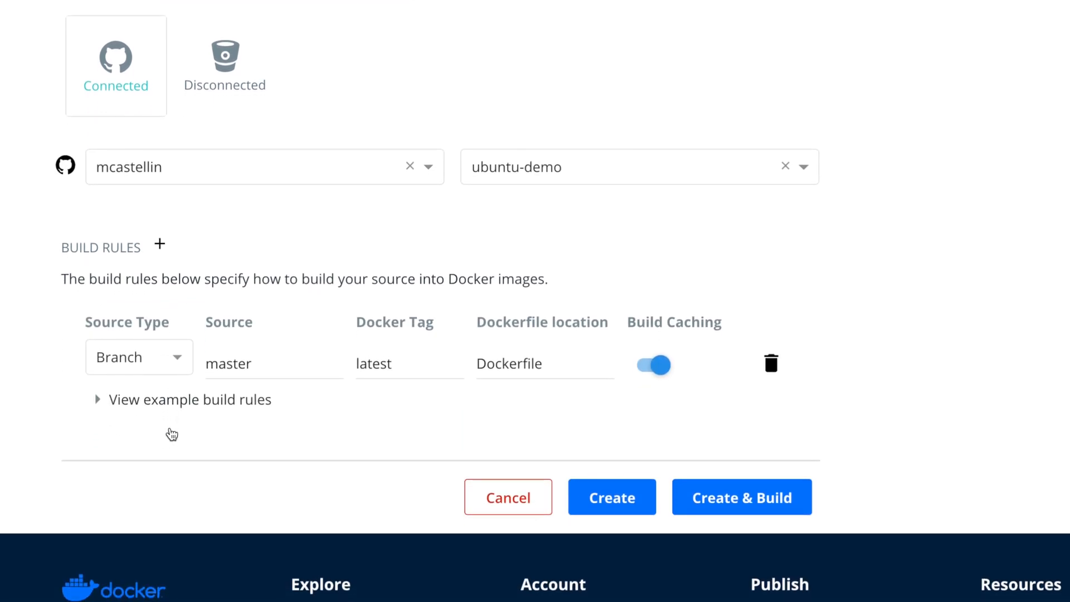
{"action": "left_click", "coordinate": [178, 369]}
{"action": "left_click", "coordinate": [172, 394]}
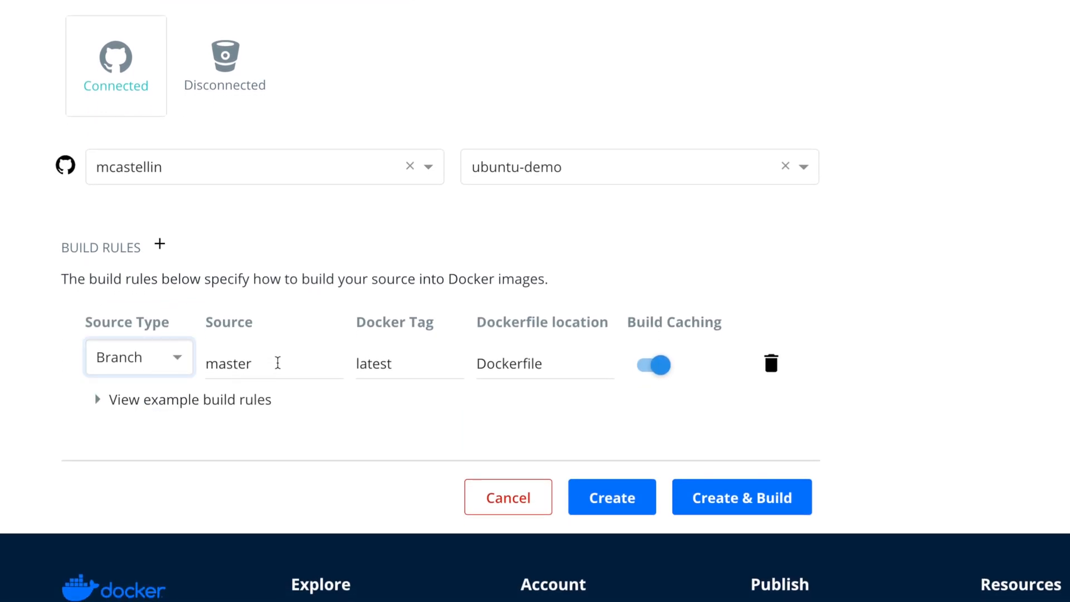
{"action": "double_click", "coordinate": [382, 362]}
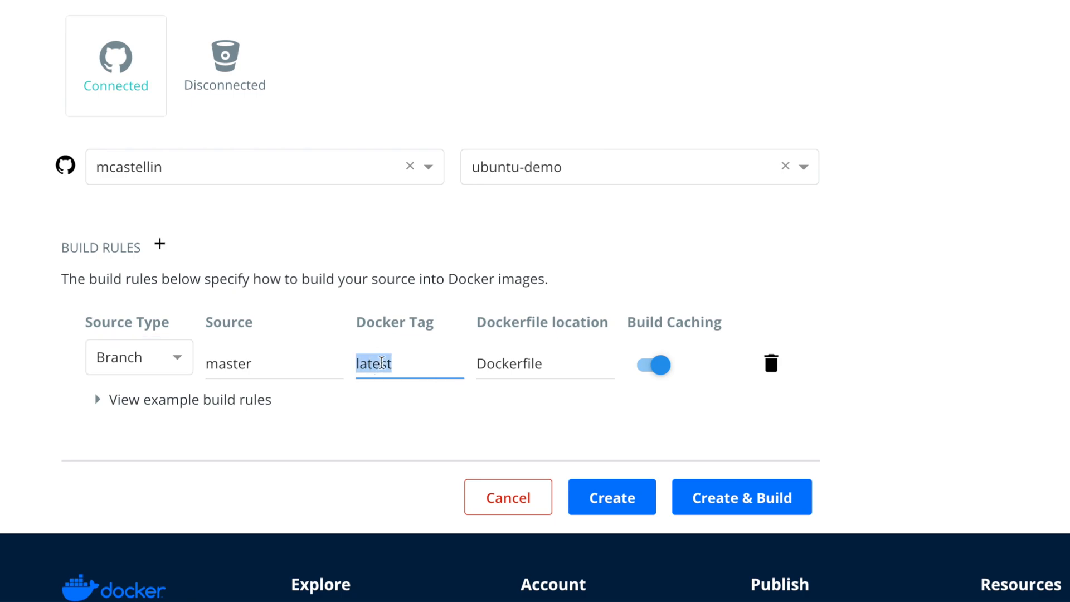
{"action": "type", "text": "xenial"}
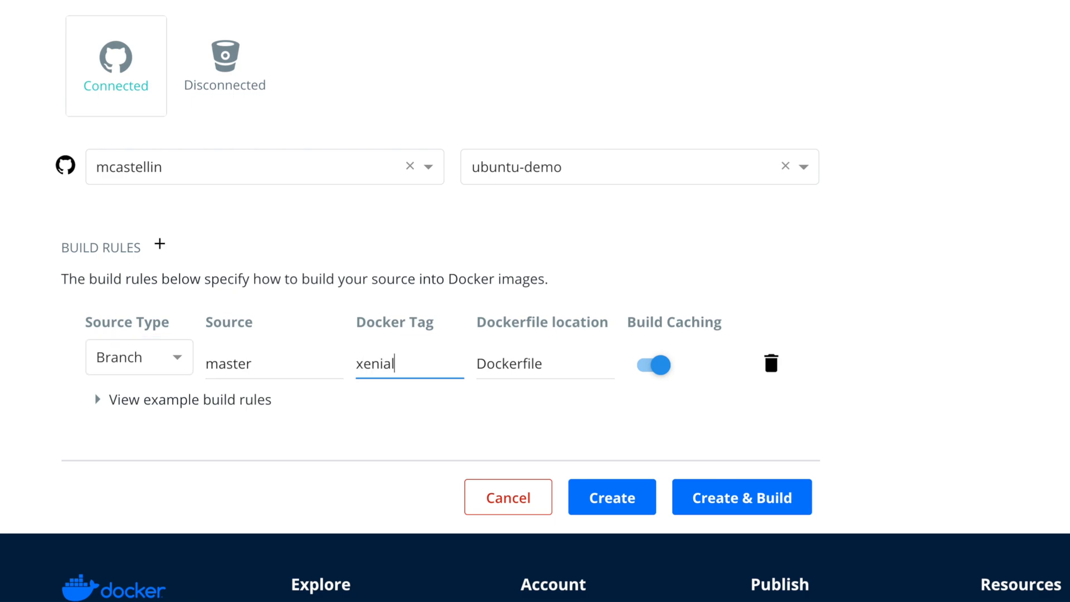
{"action": "key", "text": "Tab"}
{"action": "type", "text": "xe"}
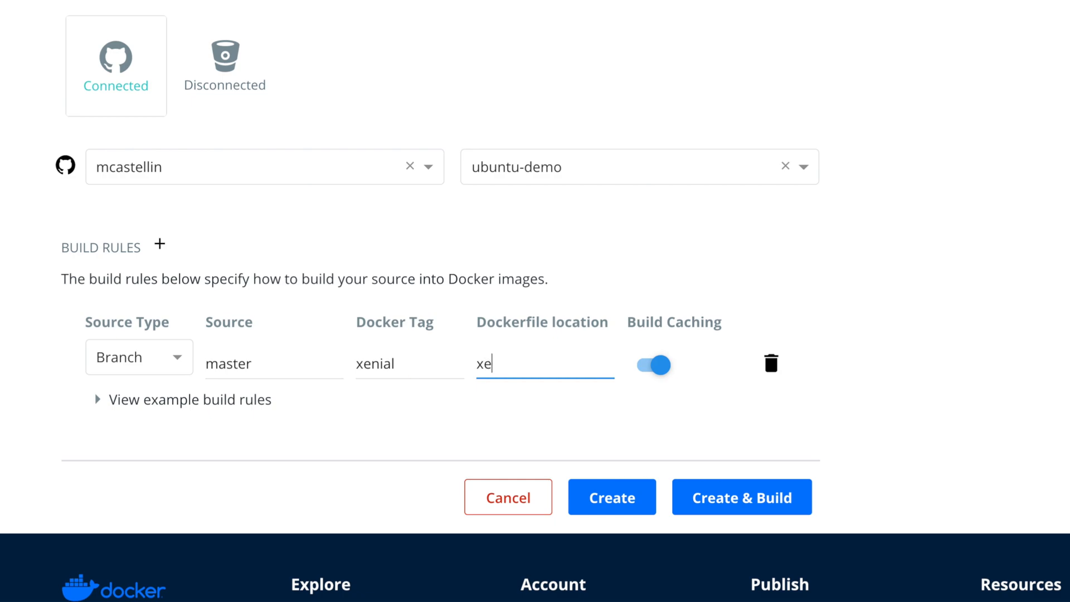
{"action": "type", "text": "nial/Dockerfile"}
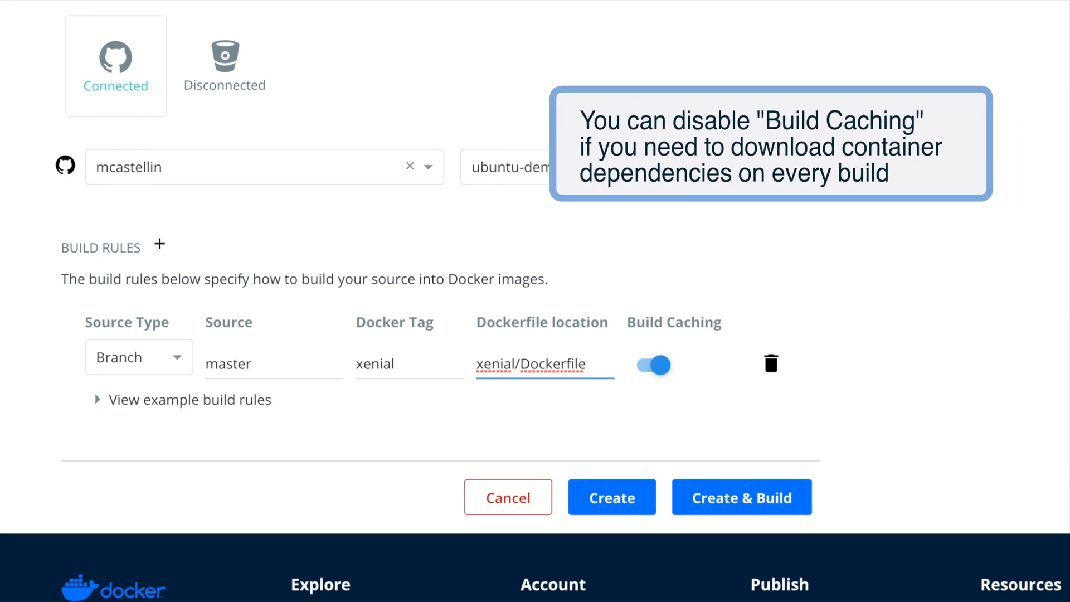
{"action": "left_click", "coordinate": [654, 367]}
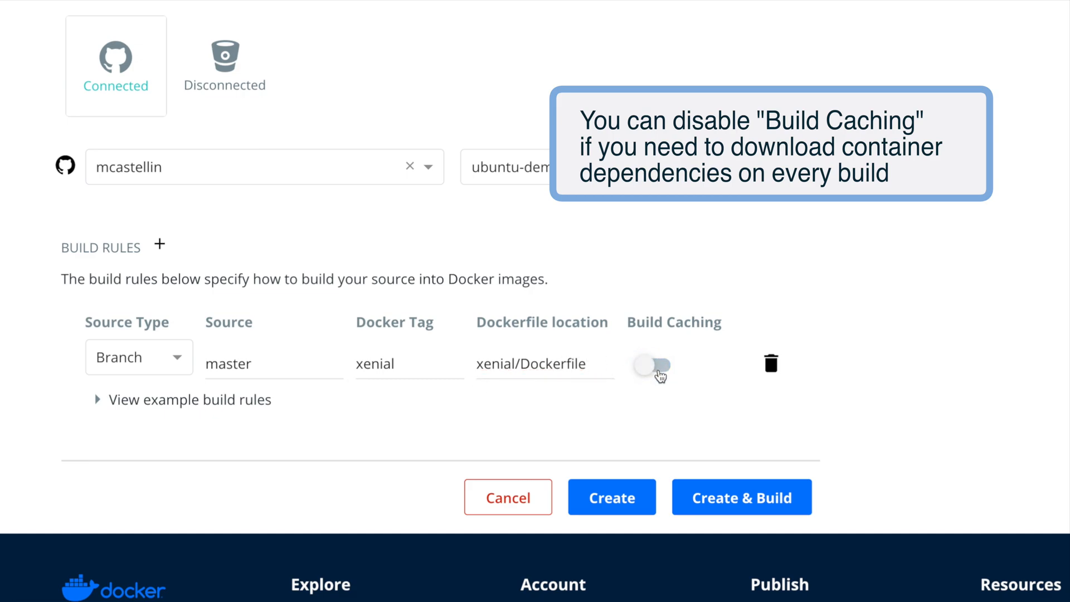
{"action": "left_click", "coordinate": [656, 368]}
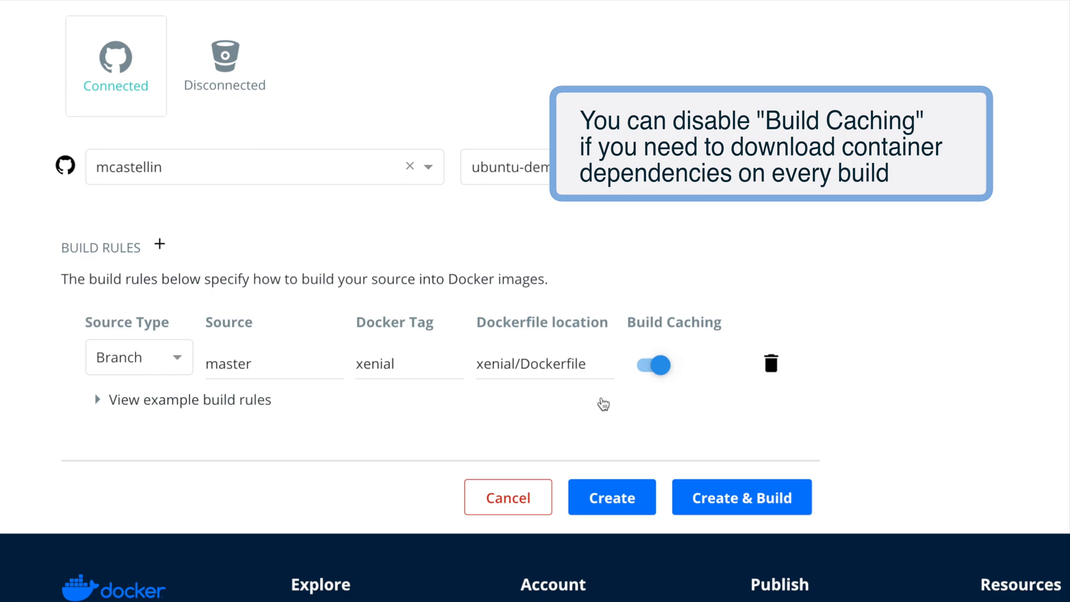
Step: Add a second build rule for branch master with Docker tag bionic and Dockerfile location bionic/Dockerfile
{"action": "left_click", "coordinate": [159, 245]}
{"action": "left_click", "coordinate": [174, 415]}
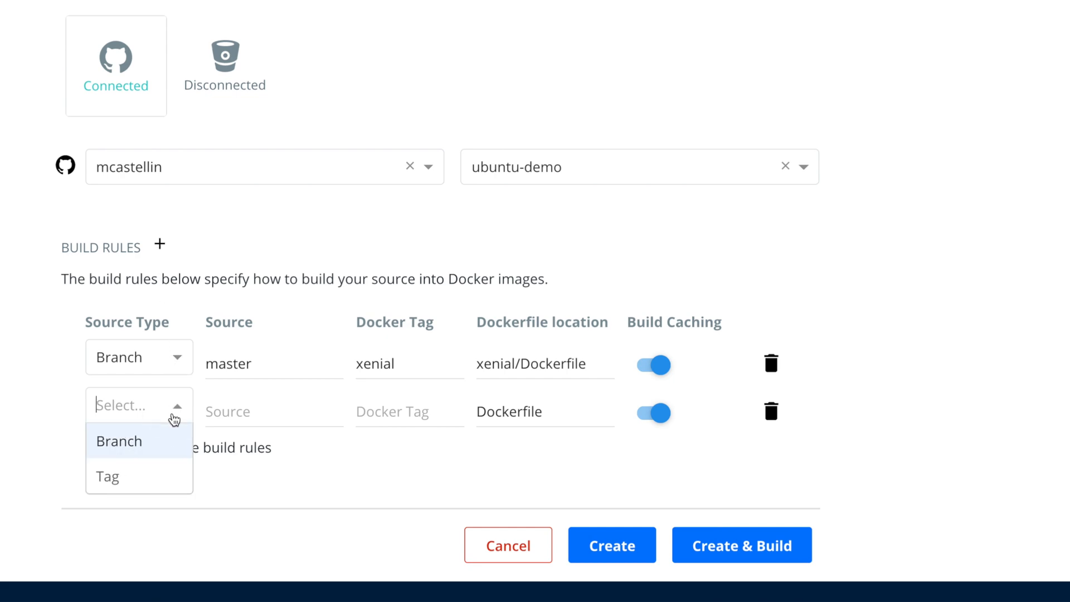
{"action": "left_click", "coordinate": [171, 441]}
{"action": "left_click", "coordinate": [245, 412]}
{"action": "type", "text": "master"}
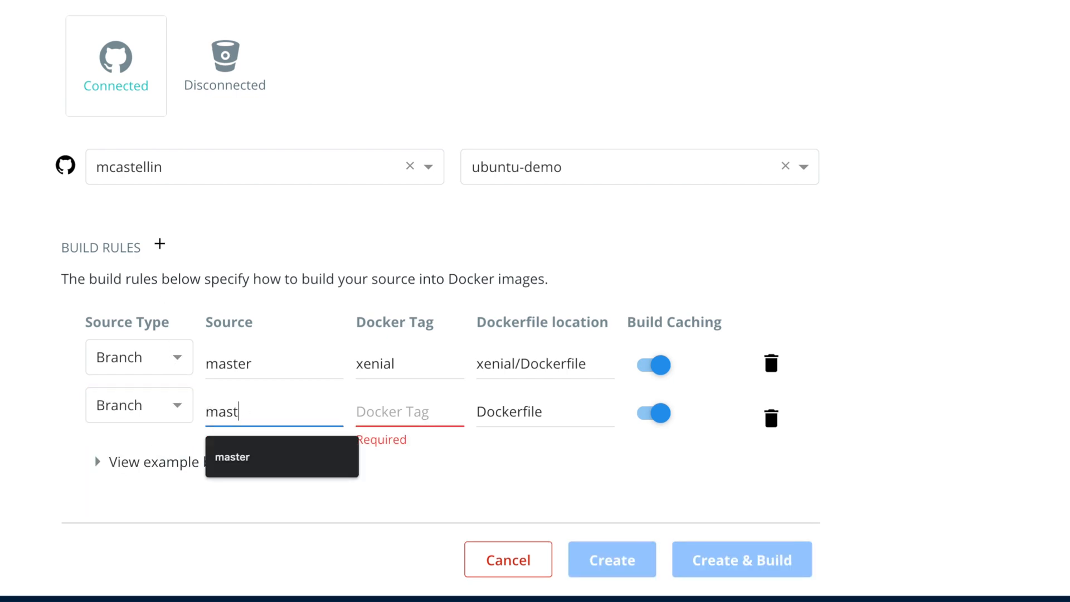
{"action": "key", "text": "Tab"}
{"action": "type", "text": "bionic"}
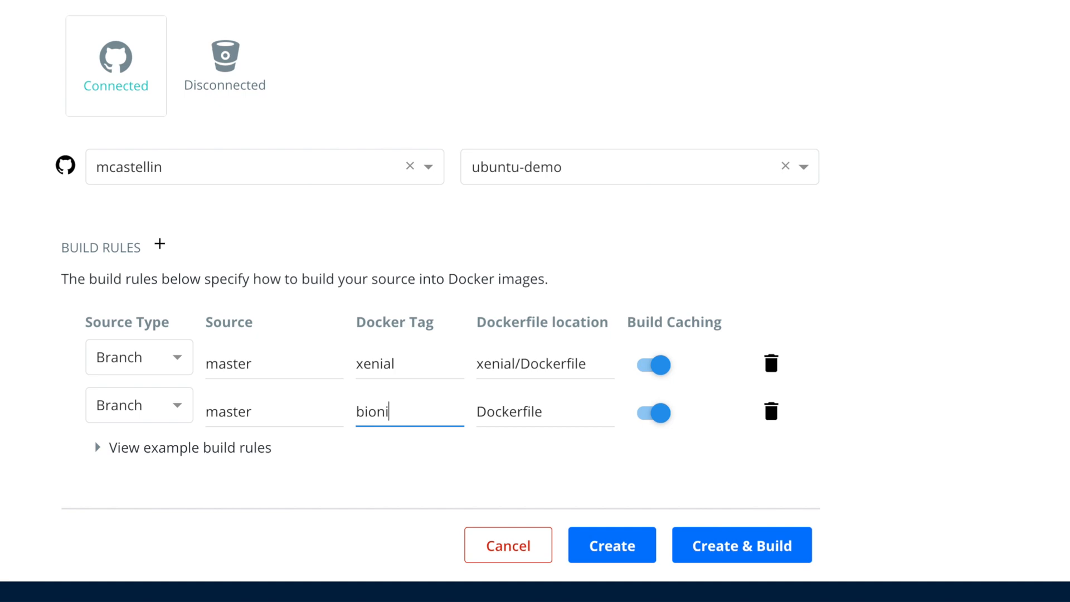
{"action": "key", "text": "Tab"}
{"action": "type", "text": "bionic"}
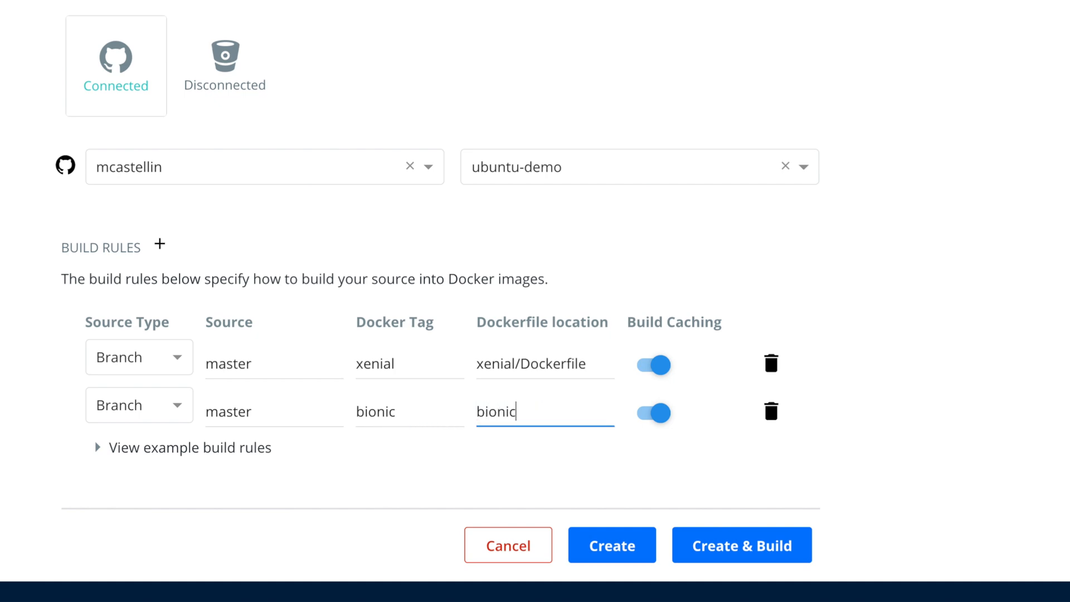
{"action": "type", "text": "/Dockerfile"}
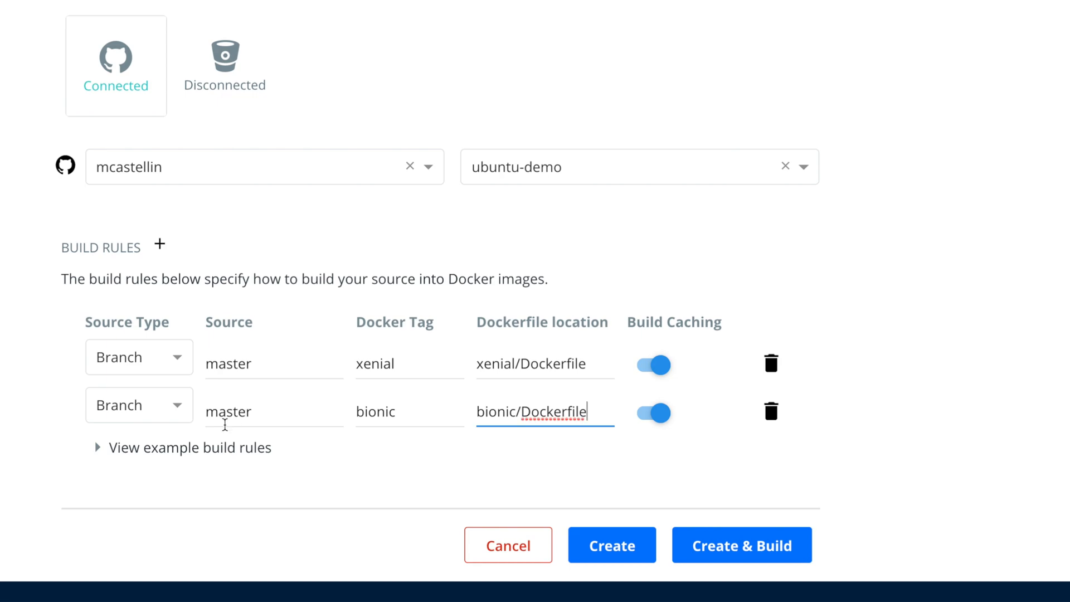
Step: Review the example build rules and create the docker-demo repository with an immediate build
{"action": "left_click", "coordinate": [108, 458]}
{"action": "scroll", "coordinate": [106, 460], "scroll_direction": "down", "scroll_amount": 4}
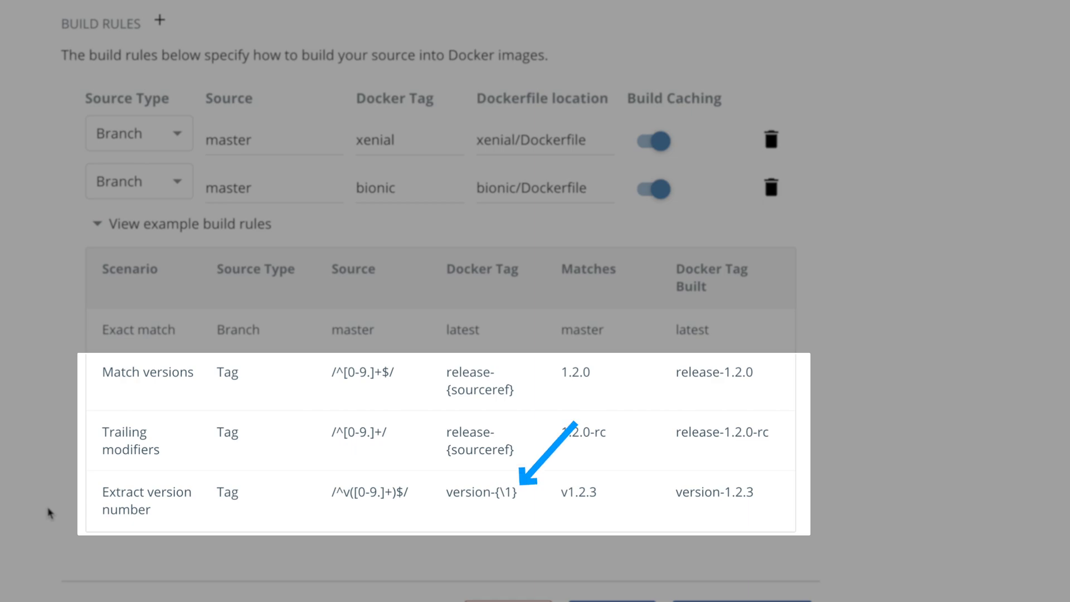
{"action": "scroll", "coordinate": [69, 504], "scroll_direction": "down", "scroll_amount": 3}
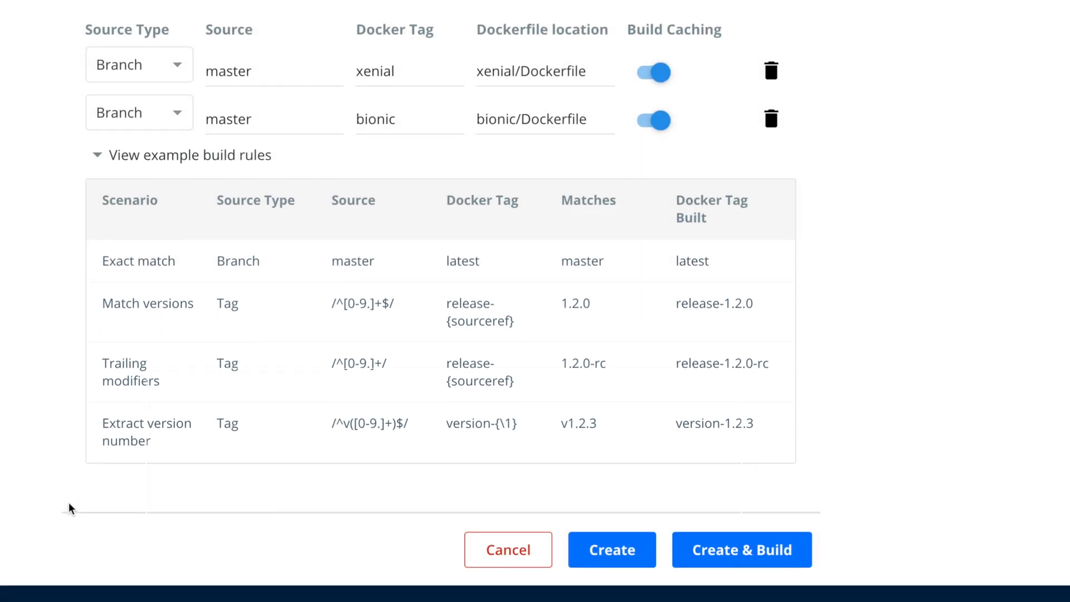
{"action": "left_click", "coordinate": [710, 473]}
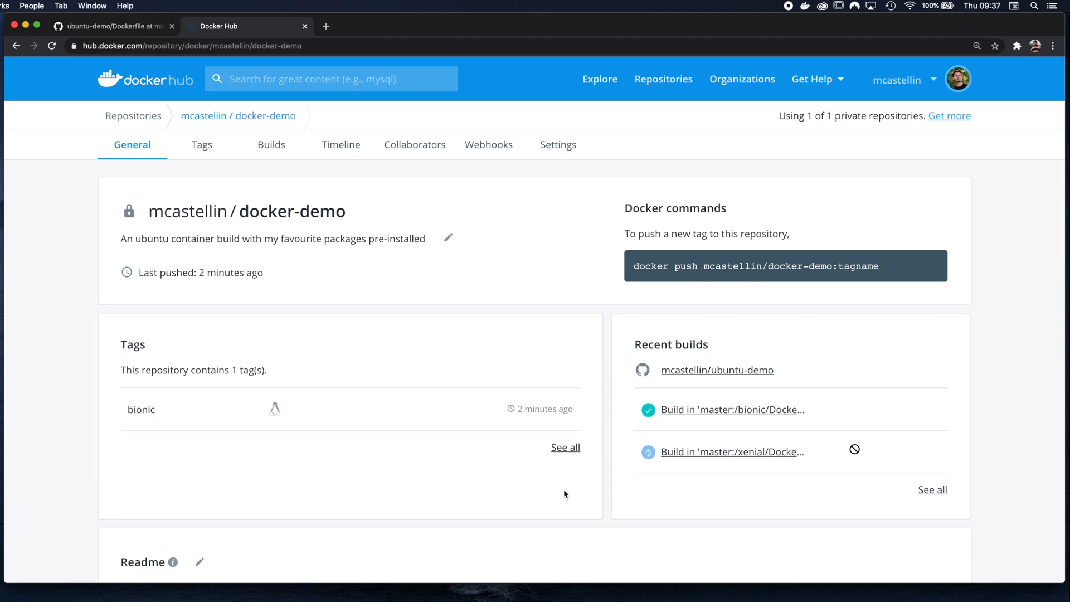
Step: Refresh the docker-demo repository to check its full tag list, and read the Docker documentation on custom build phase hooks
{"action": "key", "text": "super+r"}
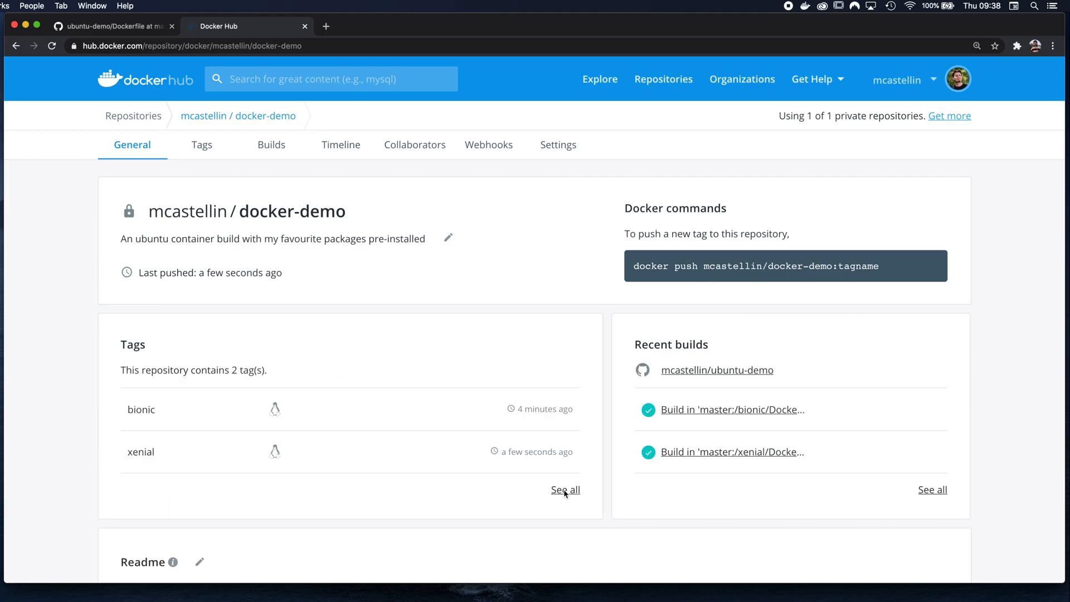
{"action": "left_click", "coordinate": [564, 491]}
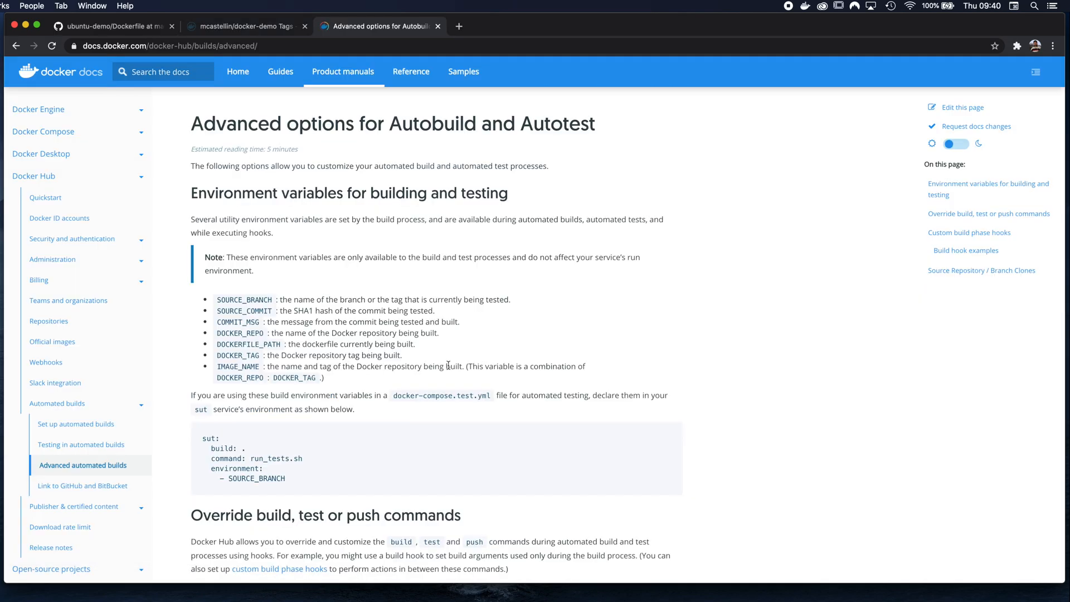
{"action": "scroll", "coordinate": [465, 359], "scroll_direction": "down", "scroll_amount": 8}
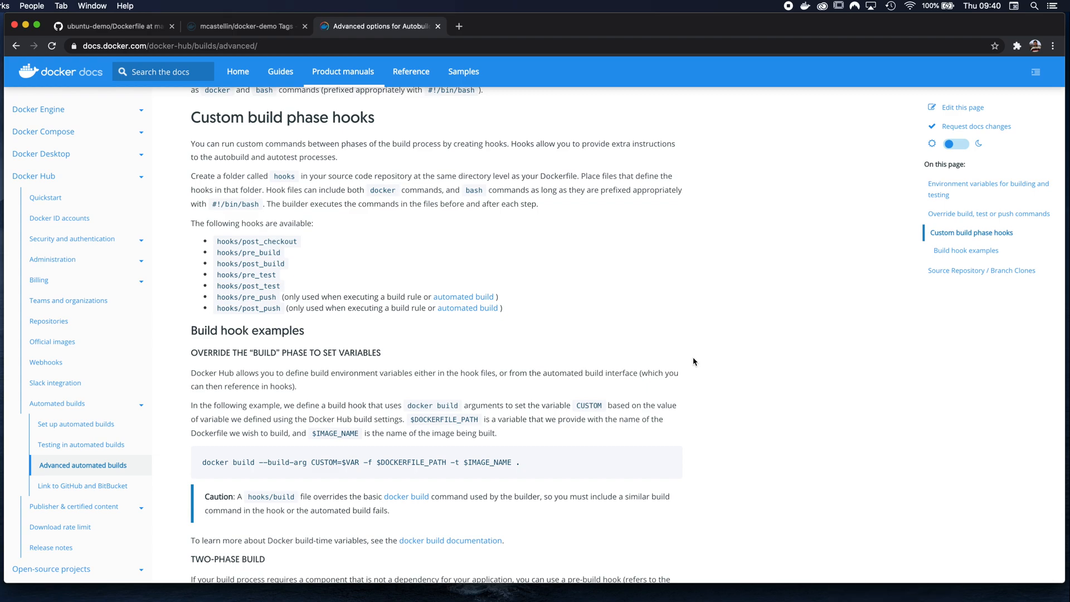
Step: Switch to the terminal and create a hooks directory inside the bionic folder of ubuntu-demo
{"action": "key", "text": "super+Tab"}
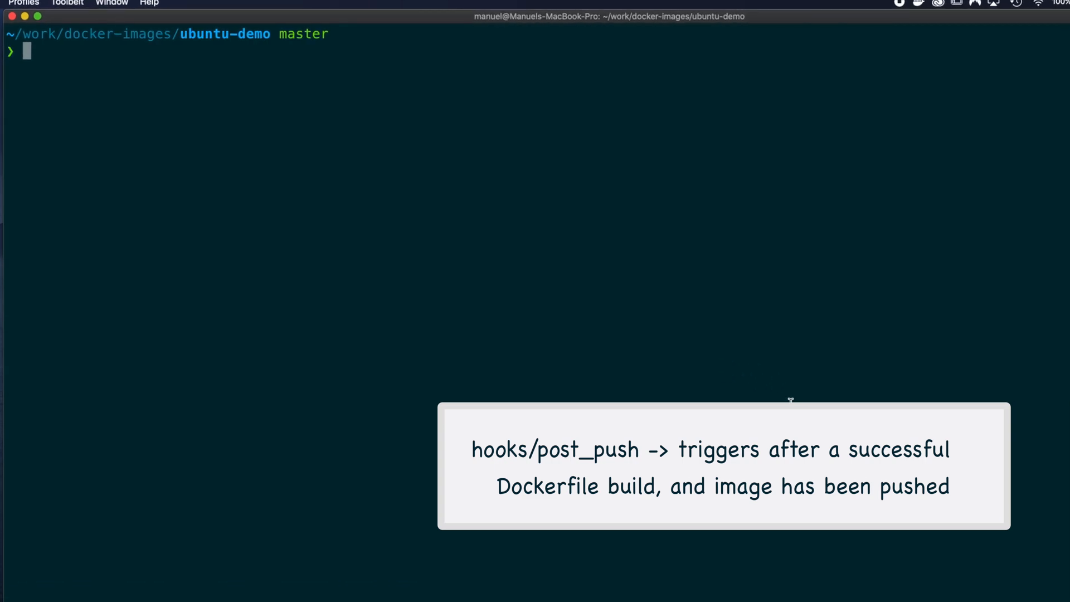
{"action": "type", "text": "cd bionic/"}
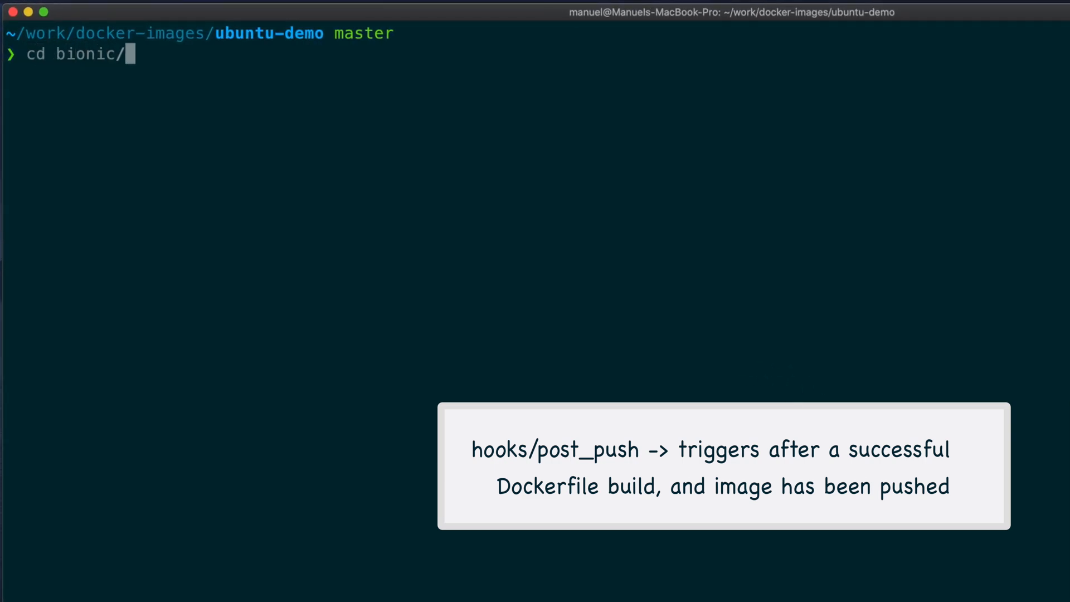
{"action": "key", "text": "Return"}
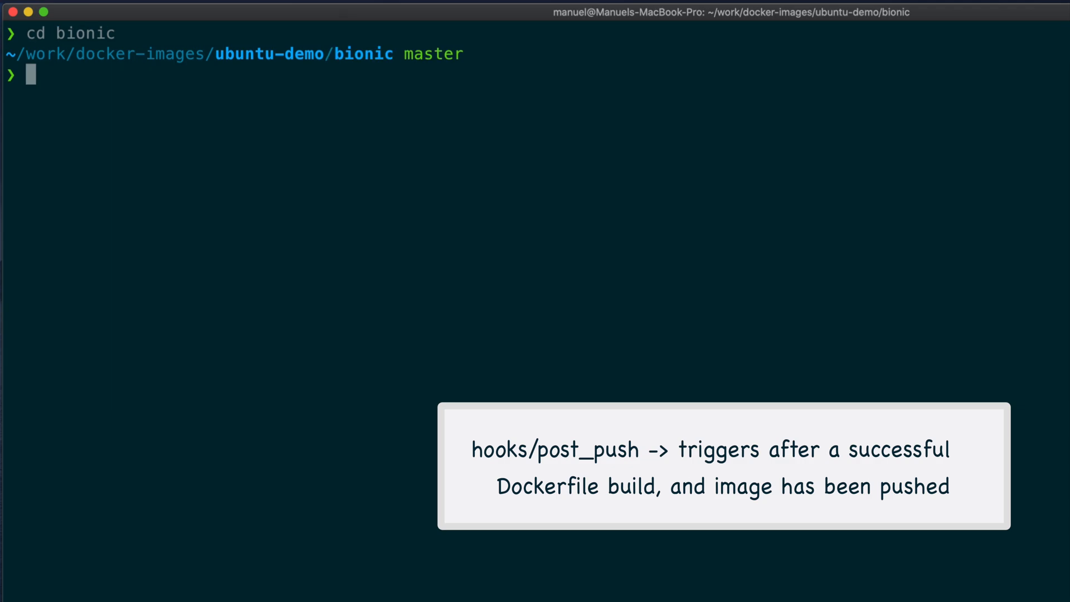
{"action": "type", "text": "mk"}
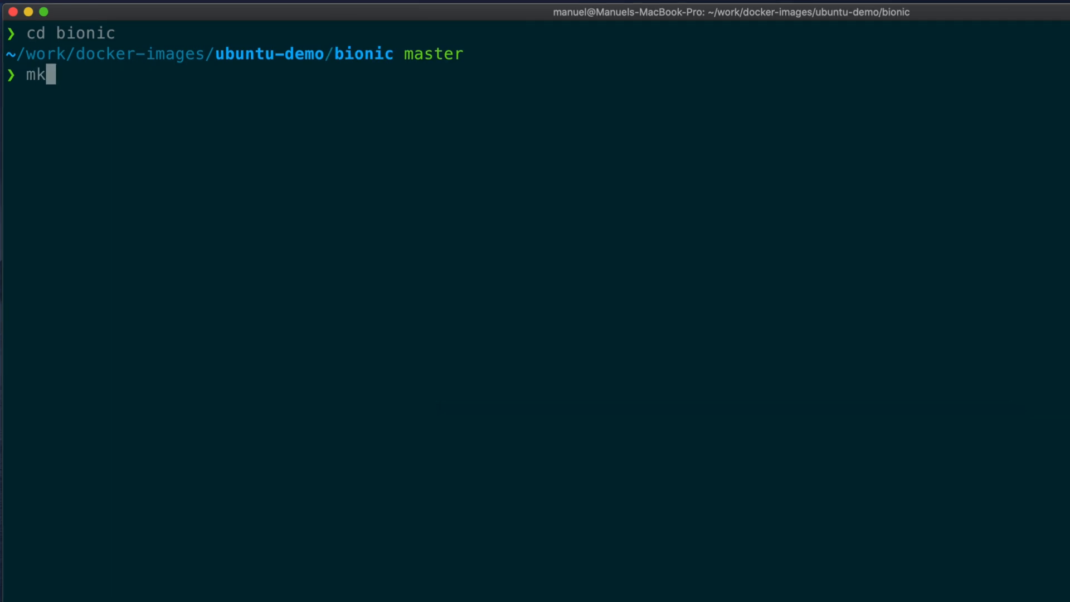
{"action": "type", "text": "dir hooks"}
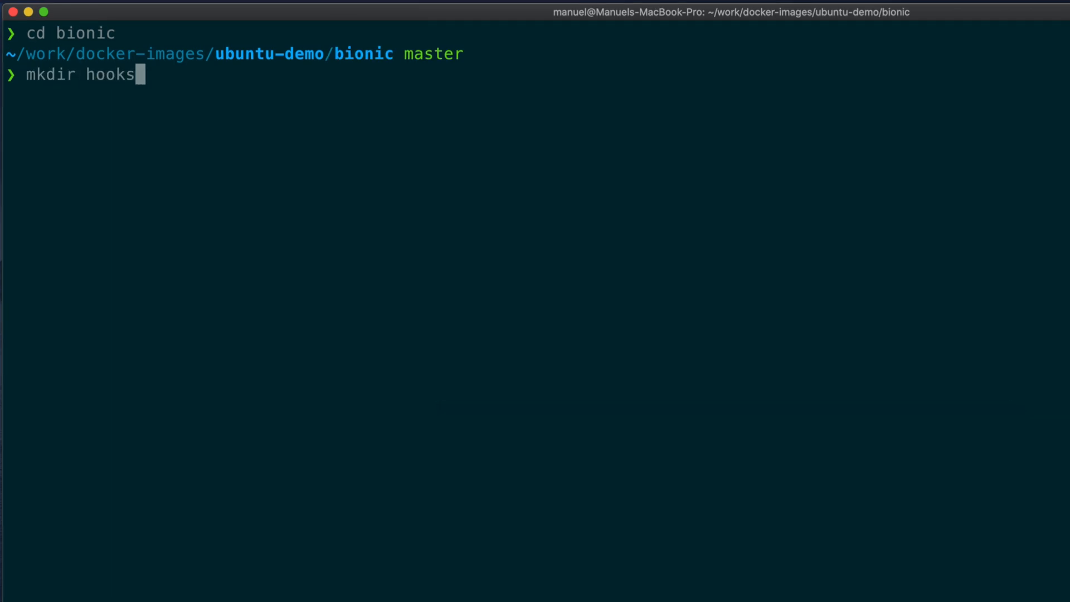
{"action": "key", "text": "Return"}
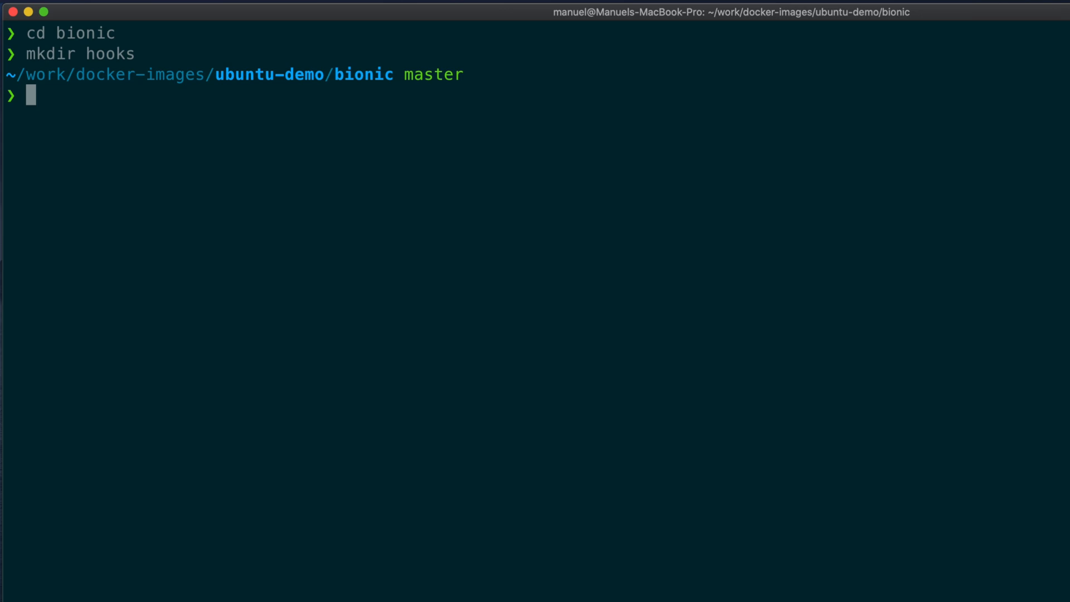
Step: Create an empty file named post_push in the new hooks directory
{"action": "type", "text": "touch hjoo"}
{"action": "key", "text": "BackSpace"}
{"action": "key", "text": "BackSpace"}
{"action": "key", "text": "BackSpace"}
{"action": "key", "text": "Tab"}
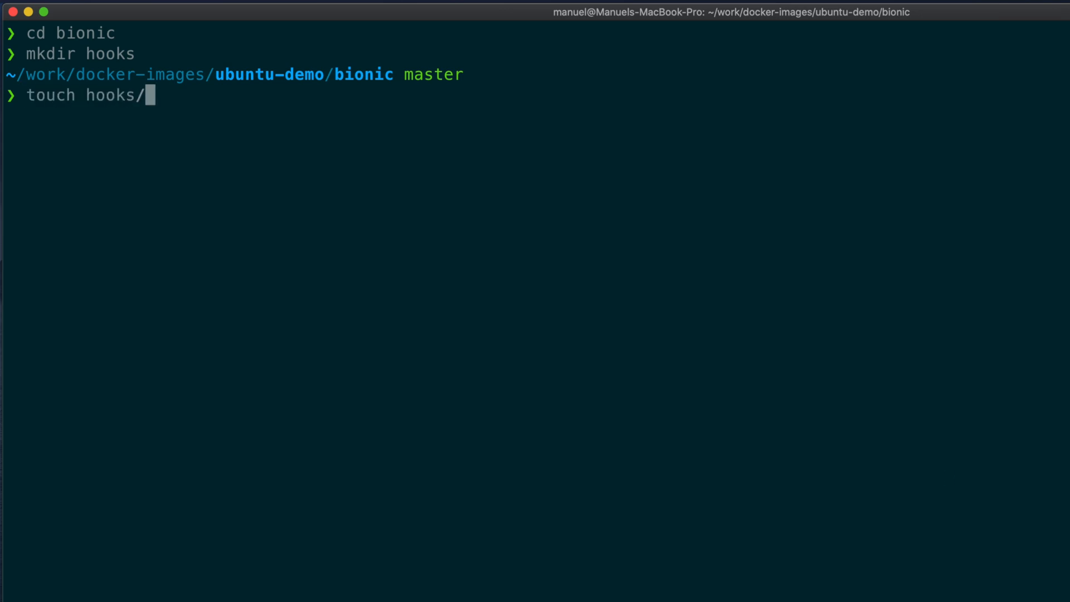
{"action": "type", "text": "post_push"}
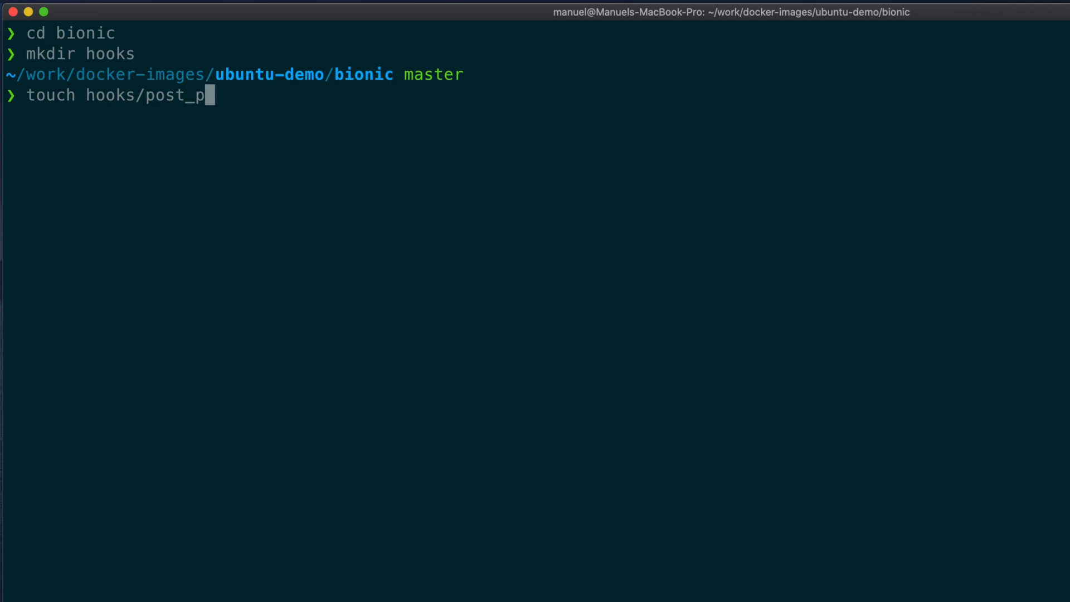
{"action": "key", "text": "Return"}
Step: Open hooks/post_push in vim and start the script with the line #!/bin/bash followed by a blank line
{"action": "type", "text": "vim"}
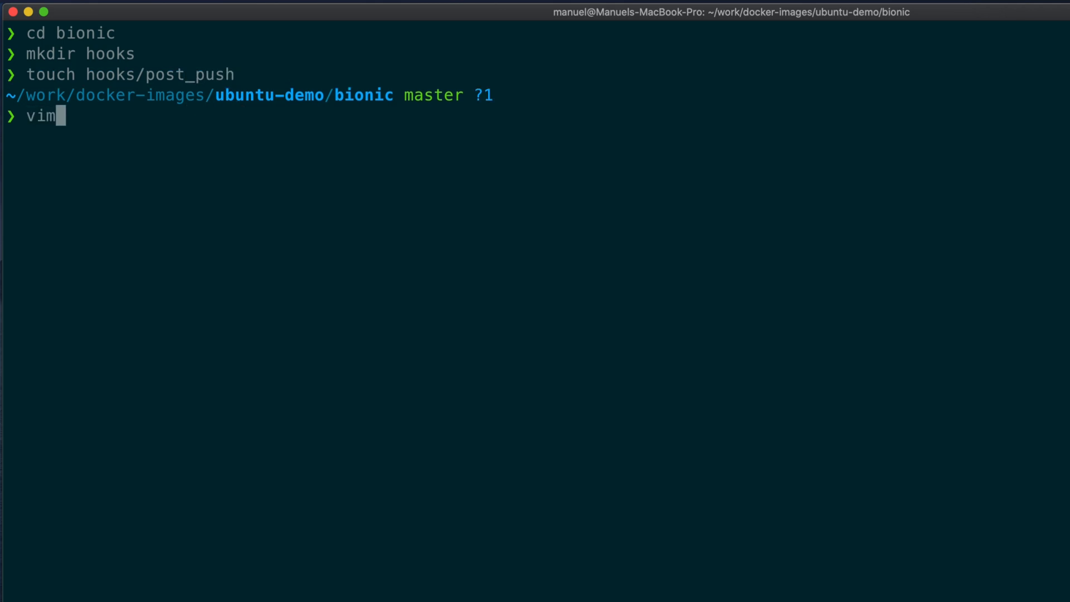
{"action": "key", "text": "Return"}
{"action": "key", "text": "j"}
{"action": "key", "text": "Return"}
{"action": "type", "text": "j"}
{"action": "type", "text": "#!/bin/bas"}
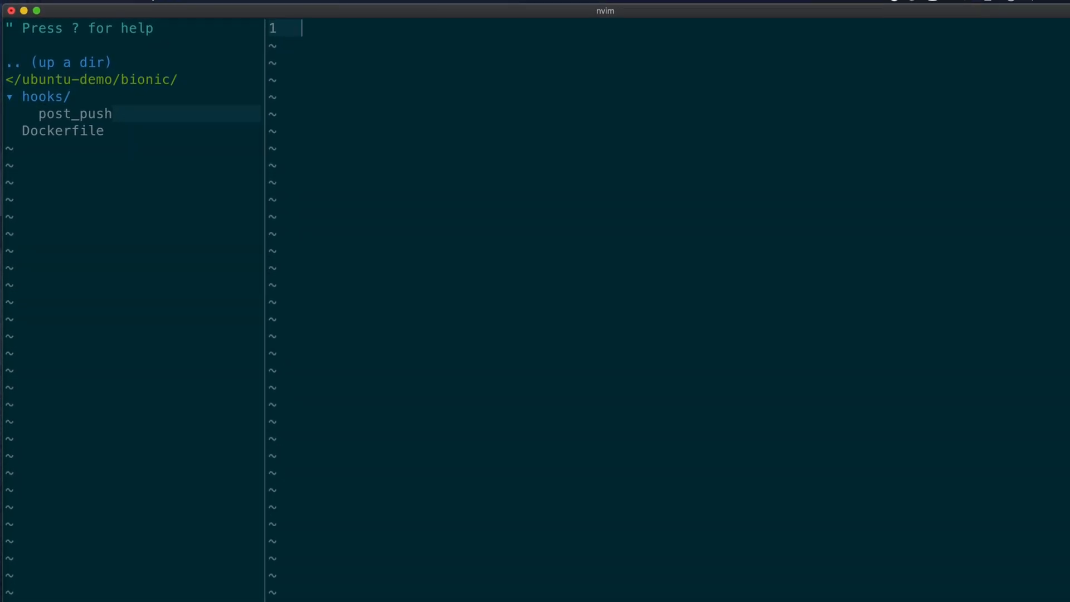
{"action": "type", "text": "h"}
{"action": "key", "text": "Return"}
{"action": "key", "text": "Return"}
Step: Begin a loop in the script with the line "for tag in {18.04,latest}; do"
{"action": "type", "text": "for tag in {18."}
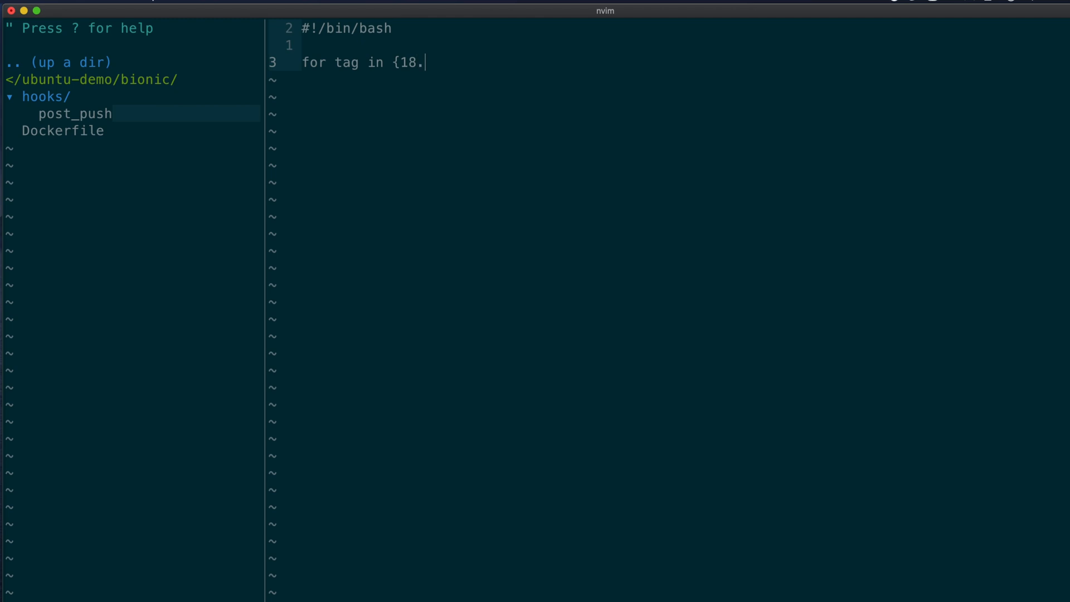
{"action": "type", "text": "04,latest}; do"}
{"action": "key", "text": "Return"}
{"action": "key", "text": "Return"}
{"action": "key", "text": "Tab"}
Step: Write the indented loop commands "docker tag $IMAGE_NAME $DOCKER_REPO:$tag" and "docker push $DOCKER_REPO:$tag"
{"action": "type", "text": "docker tag $i"}
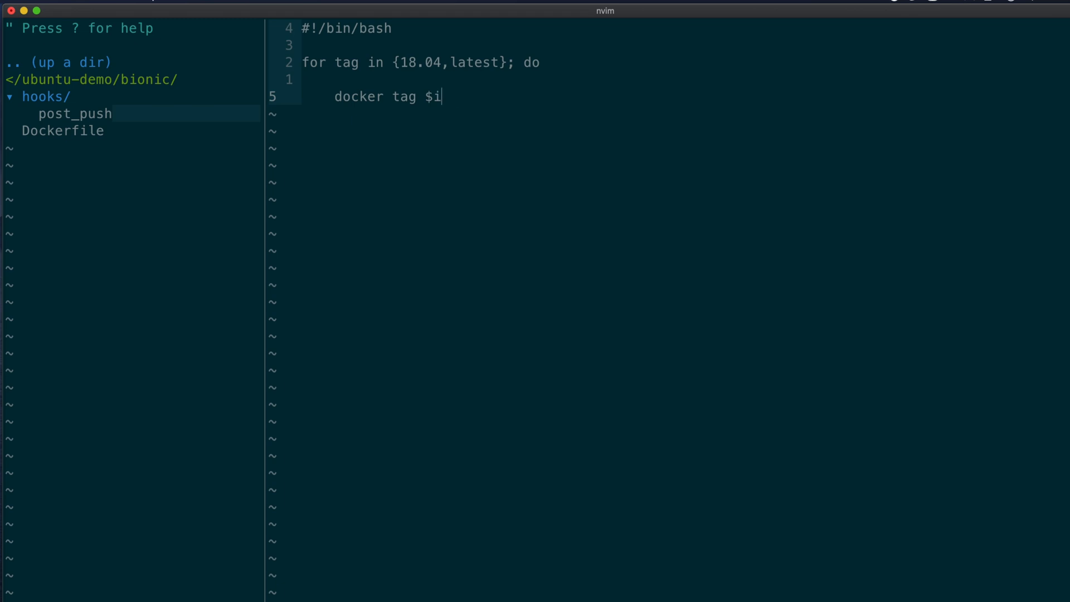
{"action": "key", "text": "BackSpace"}
{"action": "type", "text": "IMAGE_NAME $DOCKER"}
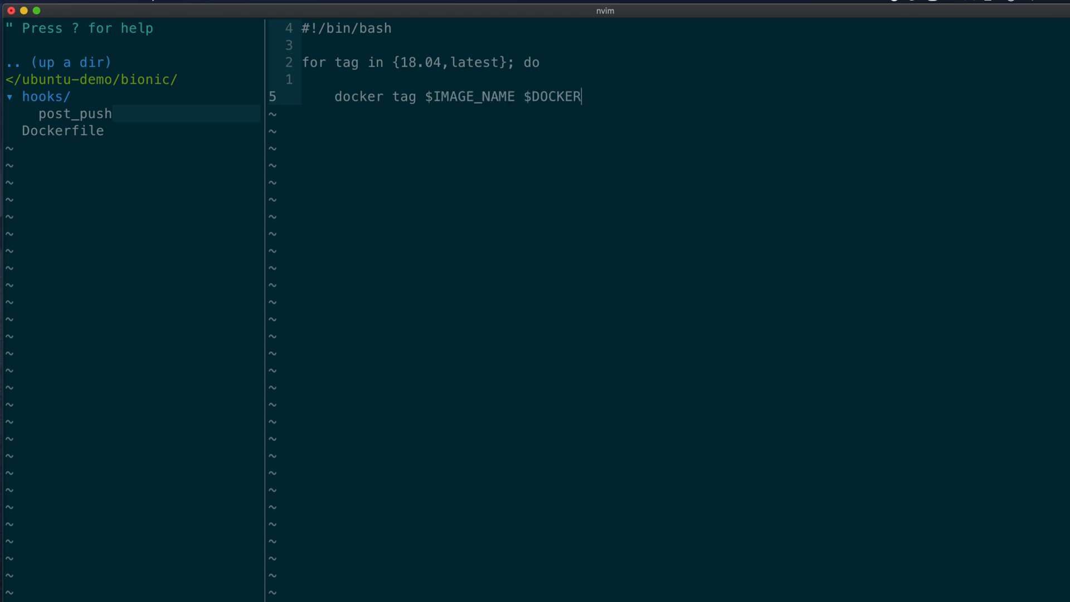
{"action": "type", "text": "_REPO:$tag"}
{"action": "key", "text": "Return"}
{"action": "type", "text": "docker push $DOCKER_"}
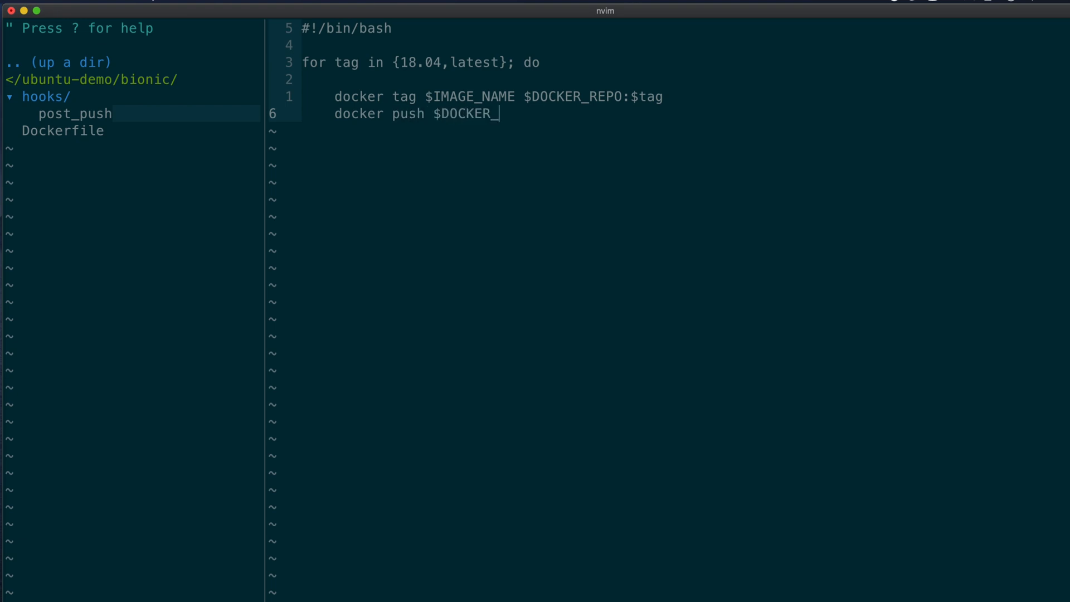
{"action": "type", "text": "REPO:$tag"}
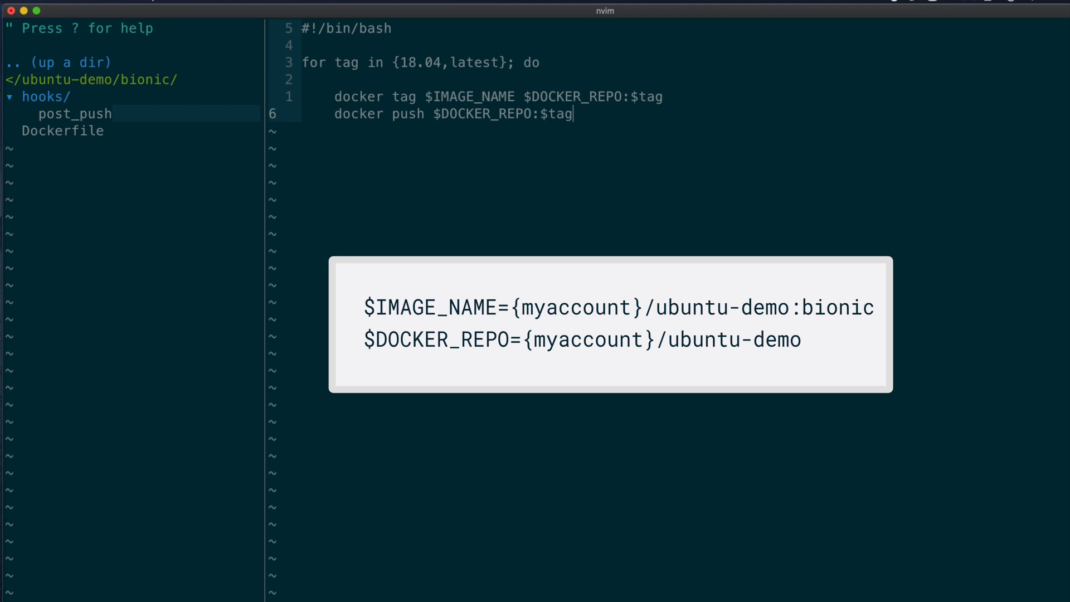
Step: Close the loop with done after a blank line, and save the post_push script while quitting the editor
{"action": "key", "text": "Return"}
{"action": "key", "text": "Return"}
{"action": "type", "text": "done"}
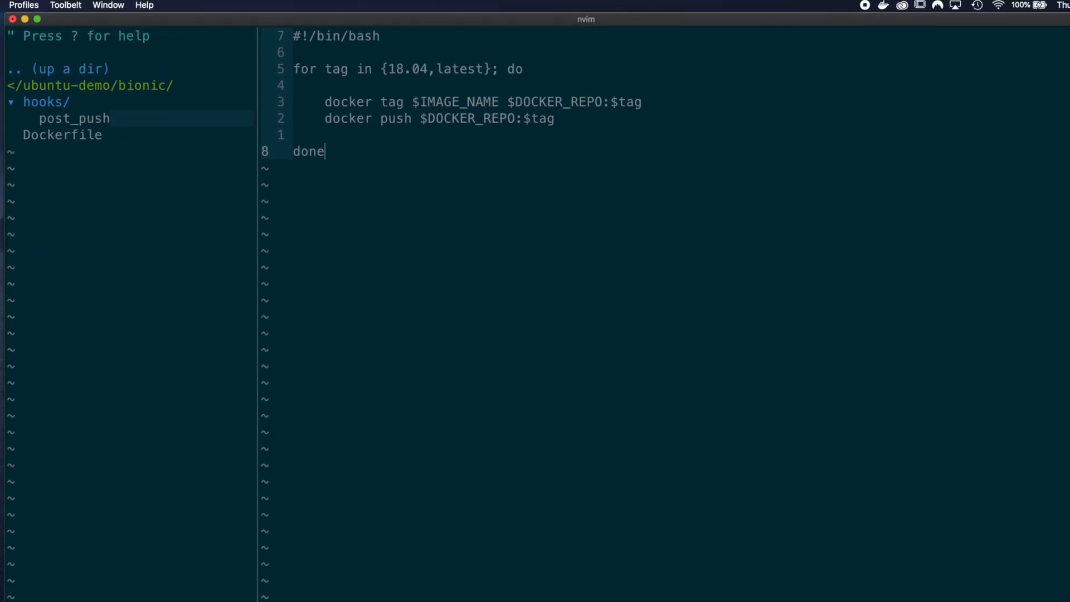
{"action": "key", "text": "Escape"}
{"action": "type", "text": ":wq"}
{"action": "key", "text": "Return"}
Step: Stage all changes in the bionic folder with git and check the repository status
{"action": "type", "text": "git add ."}
{"action": "key", "text": "Return"}
{"action": "type", "text": "git status"}
{"action": "key", "text": "Return"}
Step: Commit the staged hook with the message "Dockerhub build hook for bionic" and push it to the remote
{"action": "type", "text": "git "}
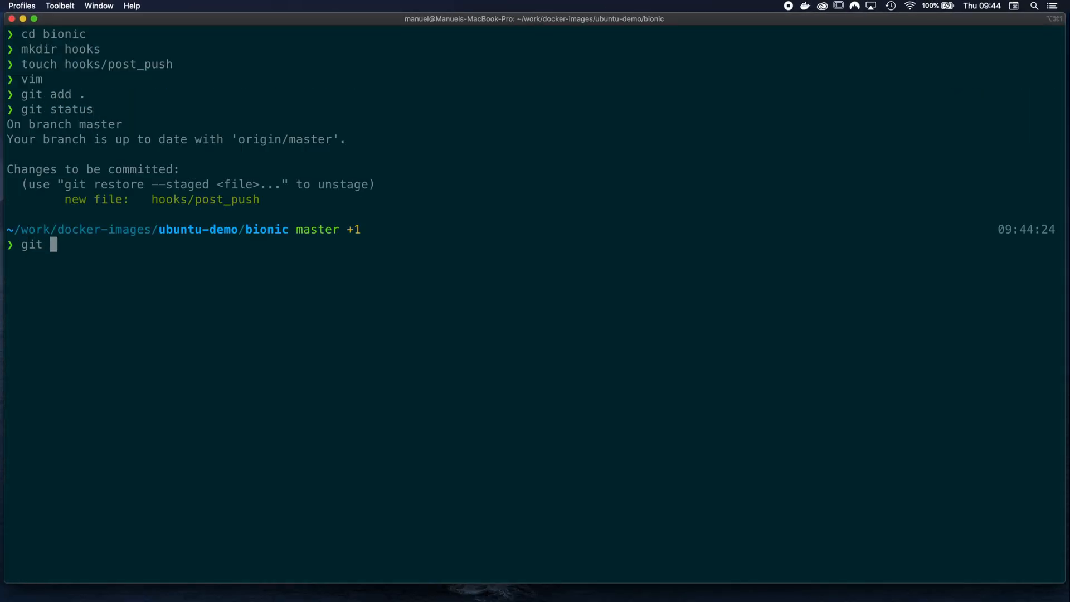
{"action": "type", "text": "commit -m \"Dockerhub build hook for bionic\""}
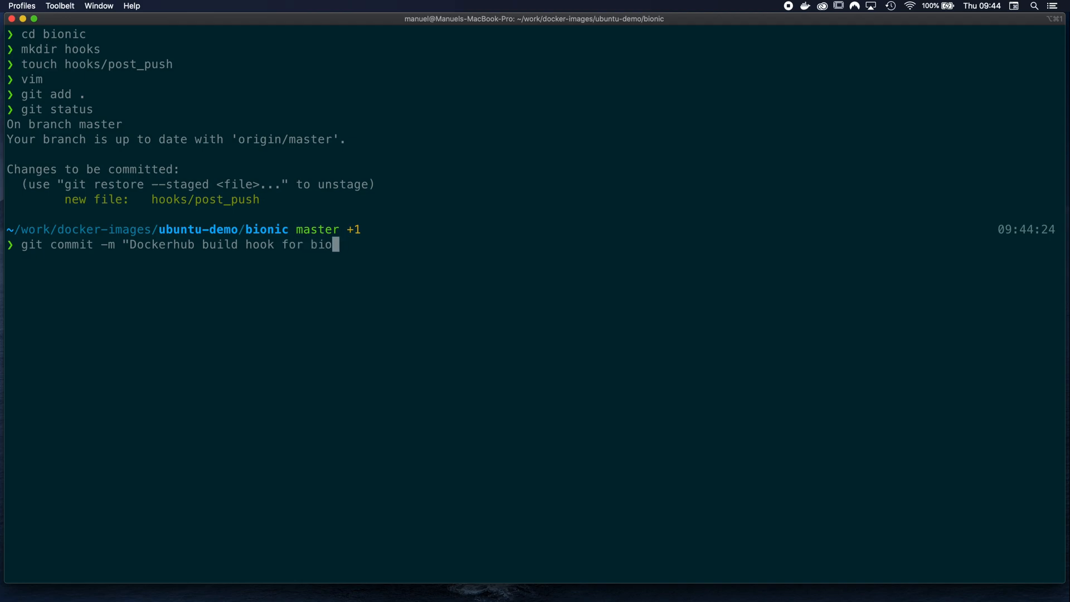
{"action": "key", "text": "Return"}
{"action": "type", "text": "git push"}
{"action": "key", "text": "Return"}
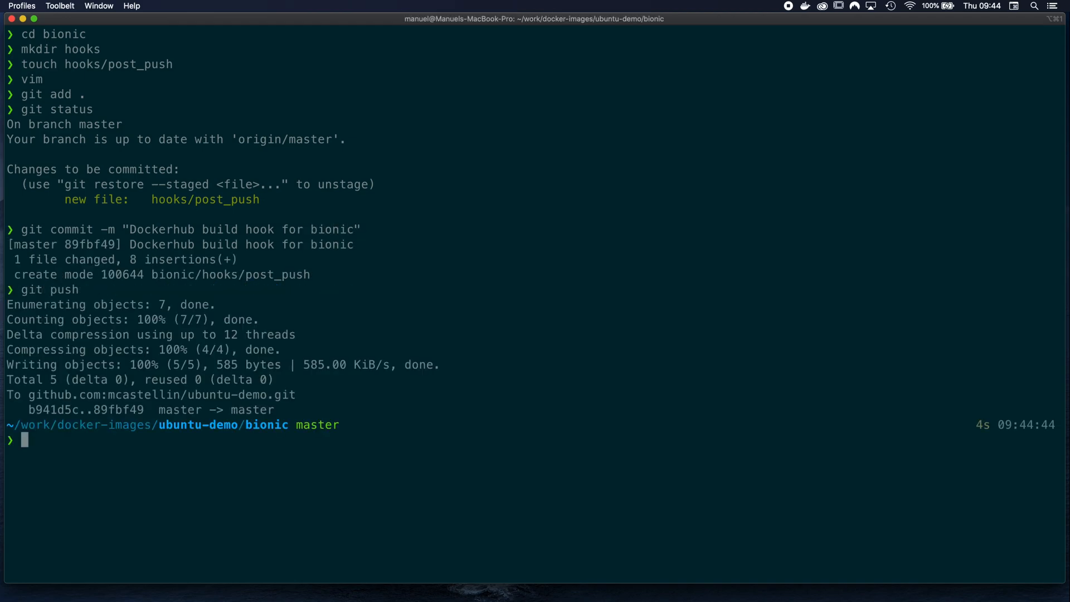
Step: Switch to Docker Hub in the browser and check the bionic build's details and the docker-demo repository's tags
{"action": "key", "text": "super+Tab"}
{"action": "left_click", "coordinate": [129, 146]}
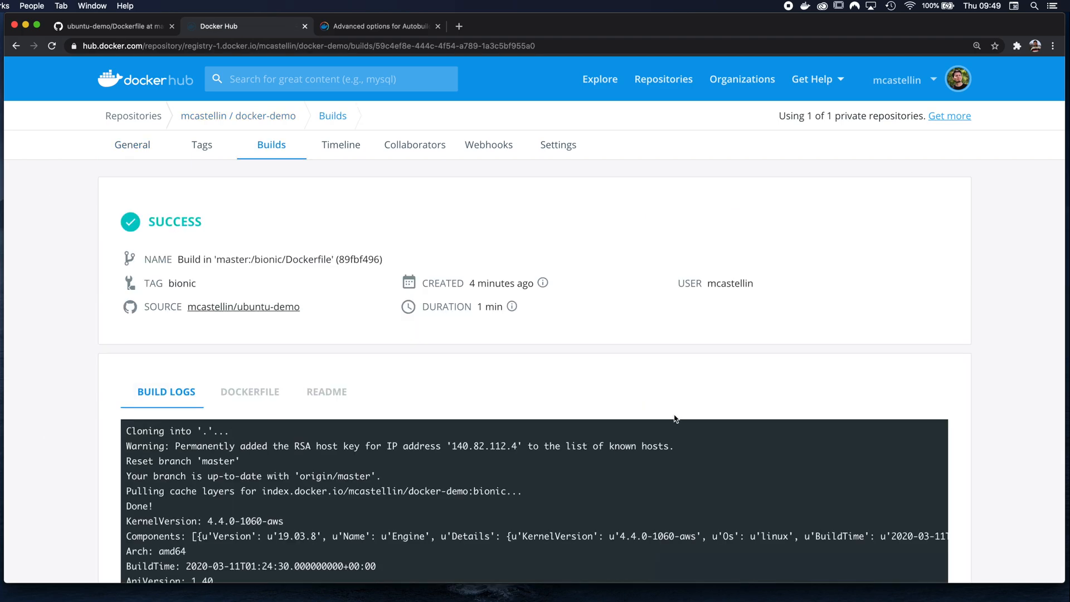
{"action": "left_click_drag", "start_coordinate": [214, 260], "coordinate": [346, 265]}
{"action": "left_click", "coordinate": [194, 142]}
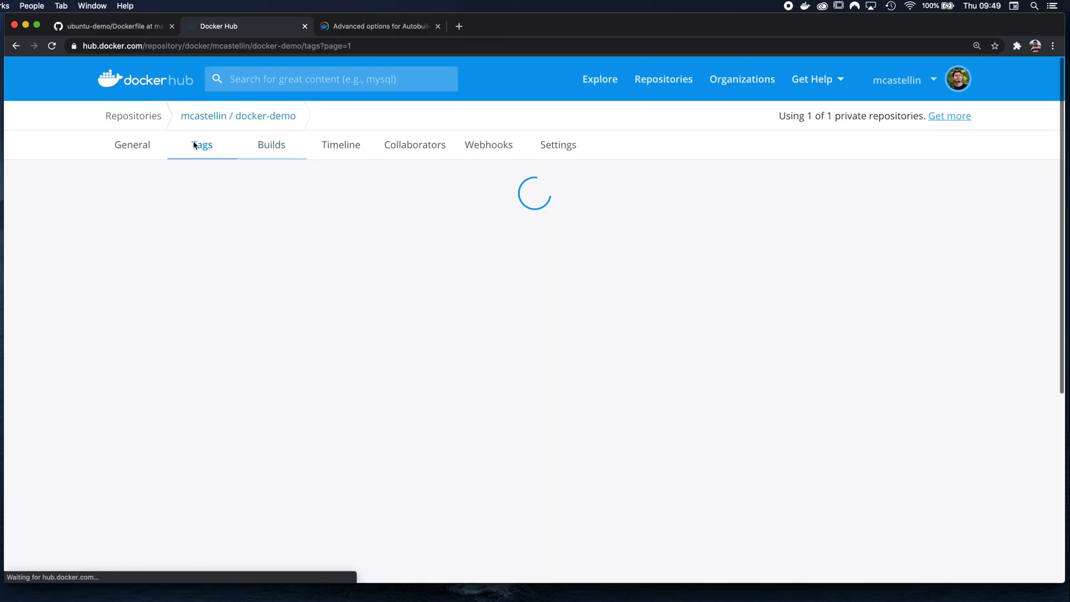
{"action": "scroll", "coordinate": [47, 260], "scroll_direction": "down", "scroll_amount": 2}
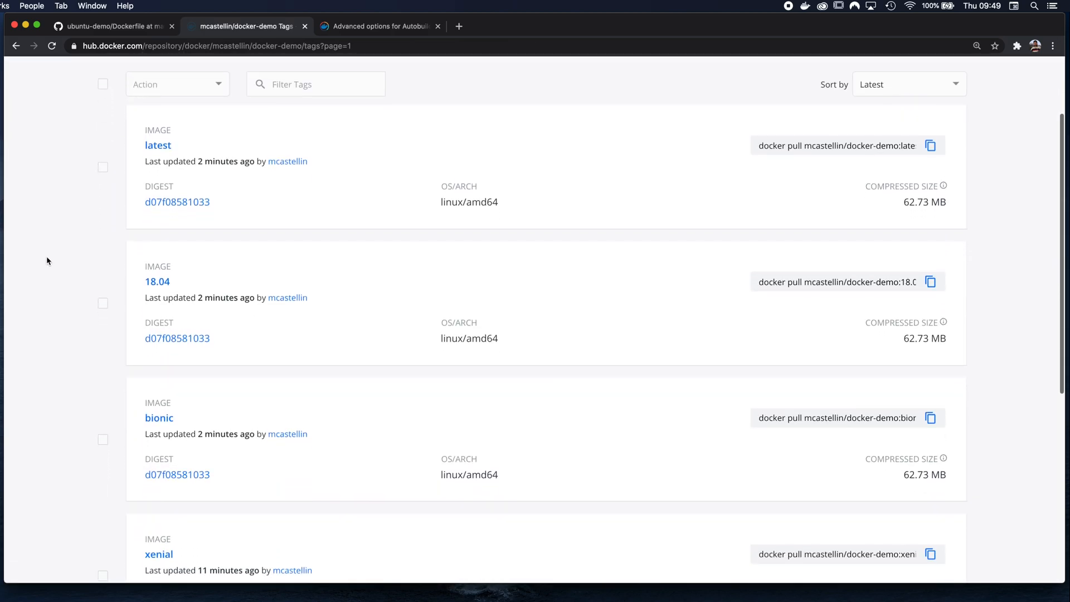